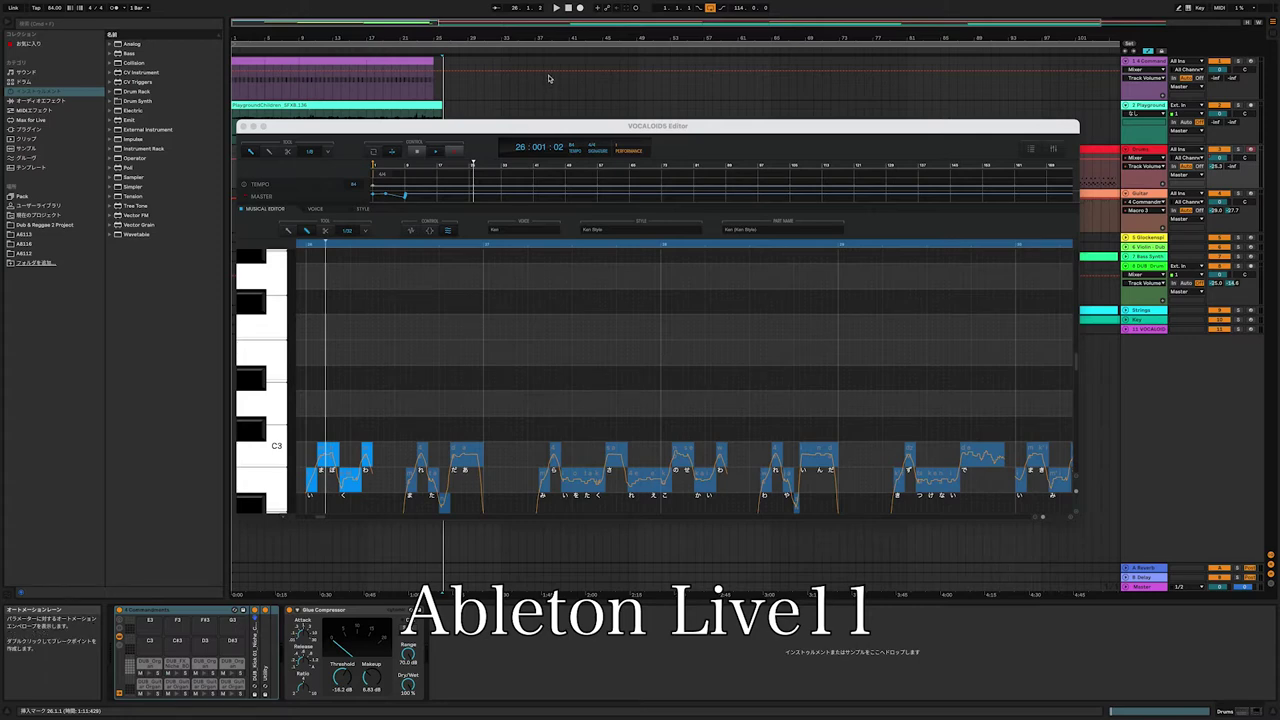
Play the song from bar 26 and follow the vocal notes in the VOCALOID5 Editor, stopping playback around bar 30
click(556, 8)
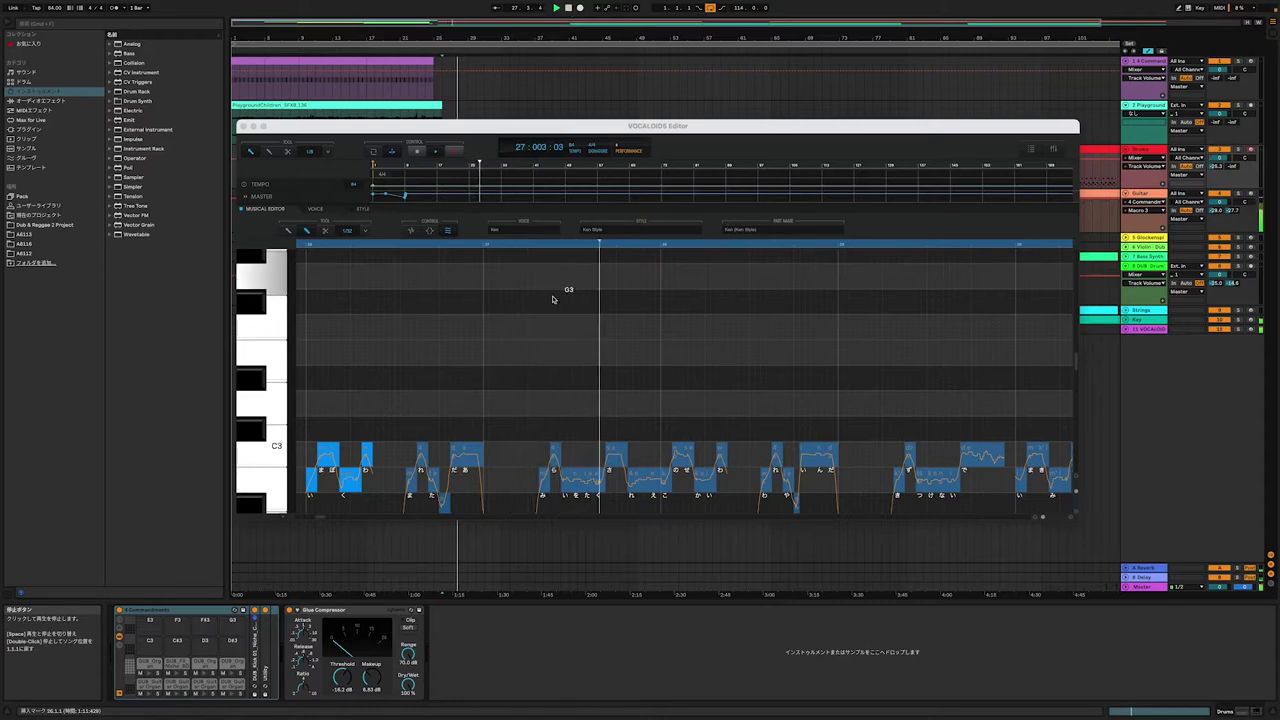
scroll(554, 290, down, 3)
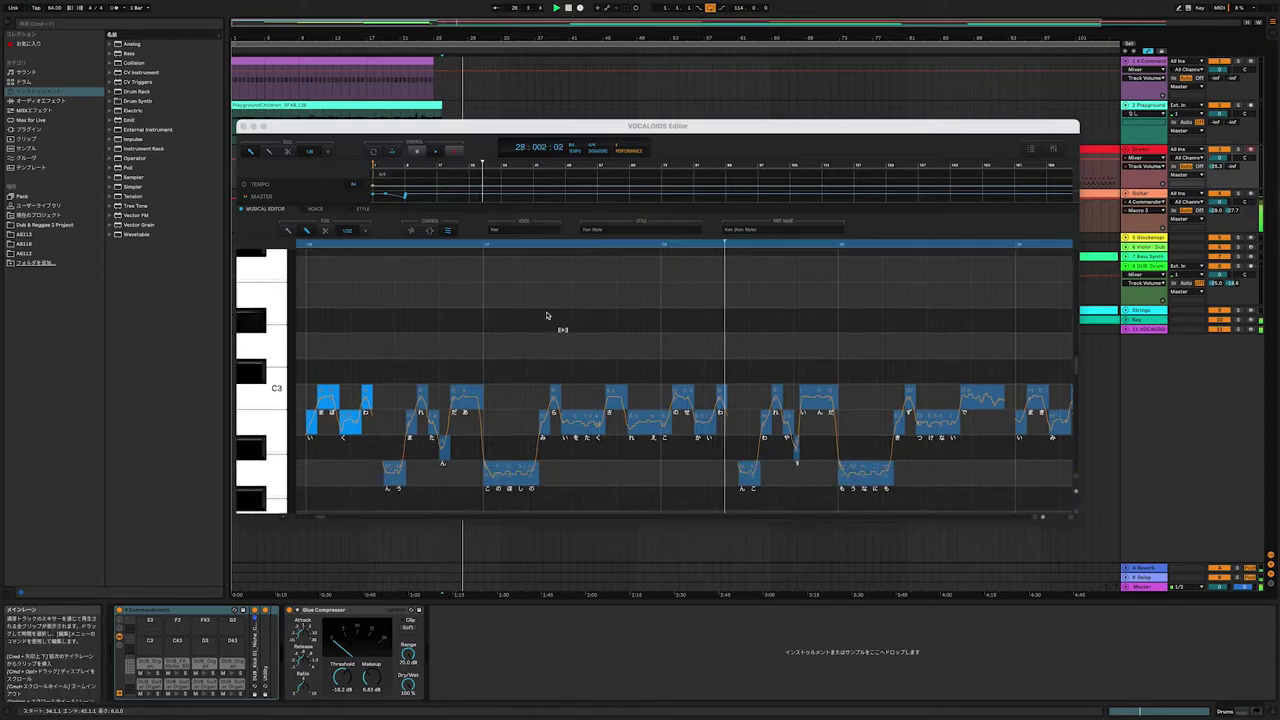
click(568, 9)
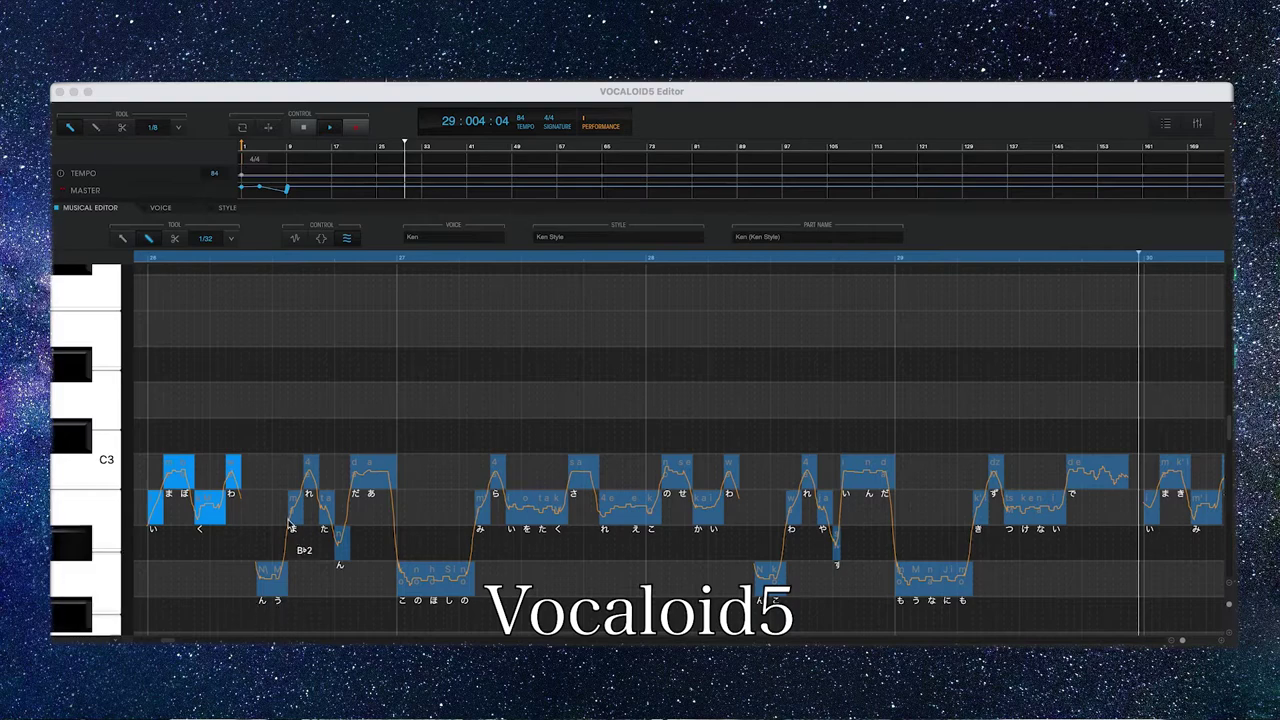
Delete the first vocal notes of bar 26 in the VOCALOID5 Editor, covering the lyrics い, ま, ぼ and く
click(265, 597)
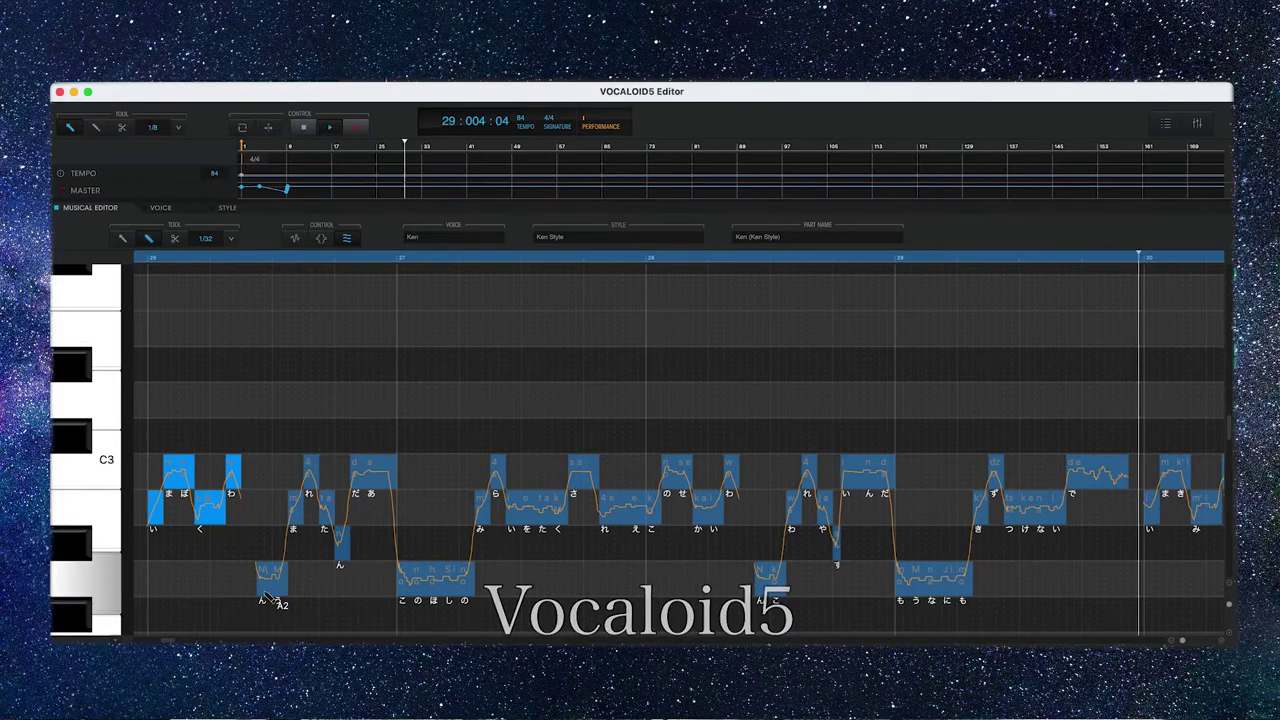
click(157, 505)
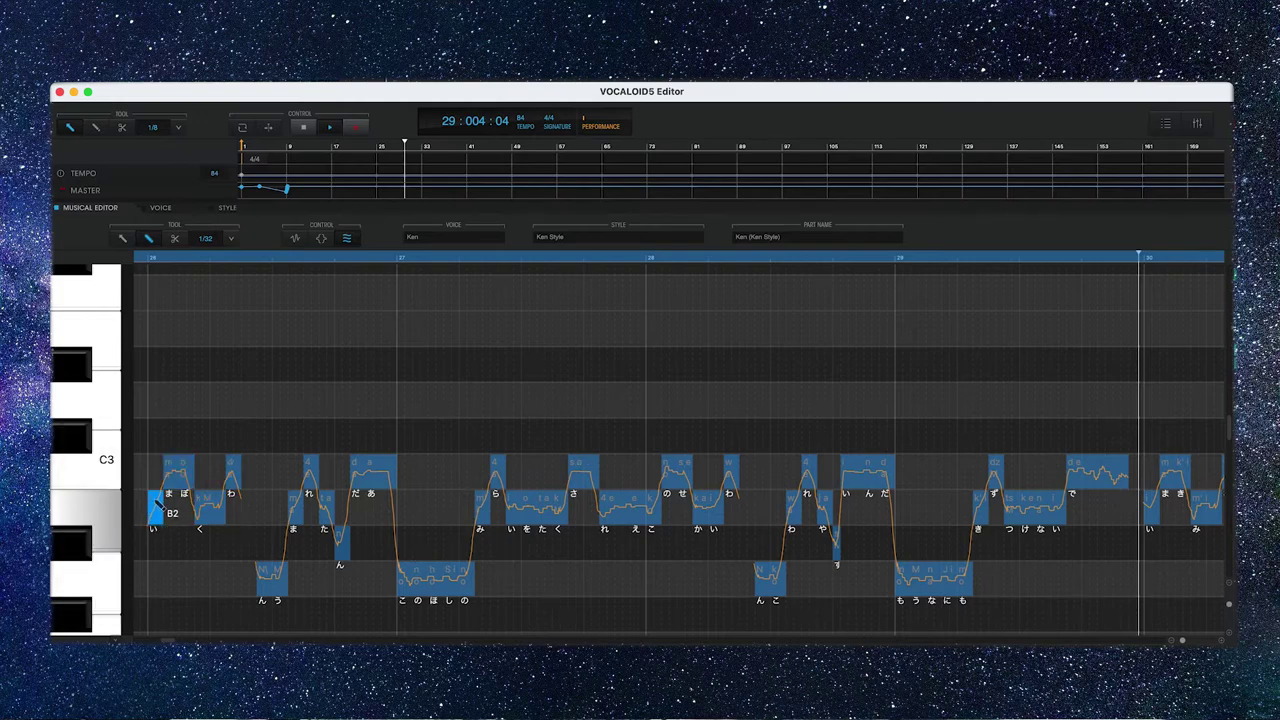
key(Delete)
click(170, 474)
key(Delete)
click(182, 472)
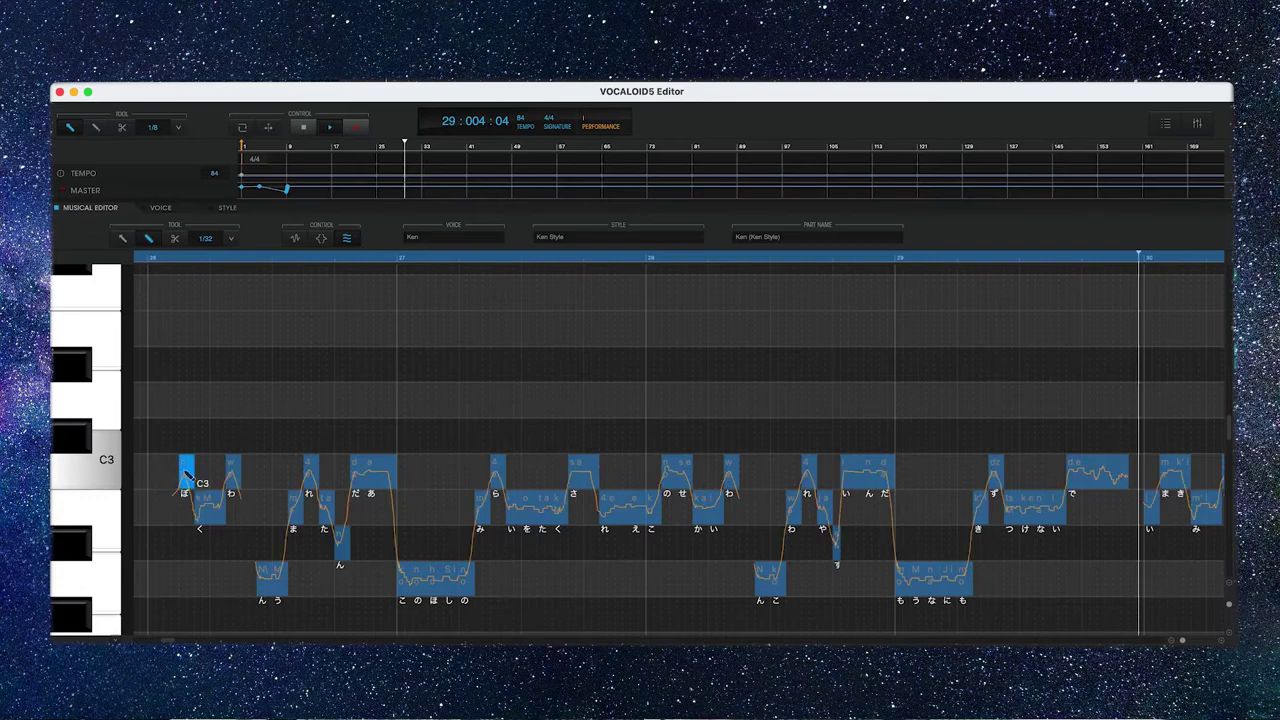
key(Delete)
click(196, 507)
key(Delete)
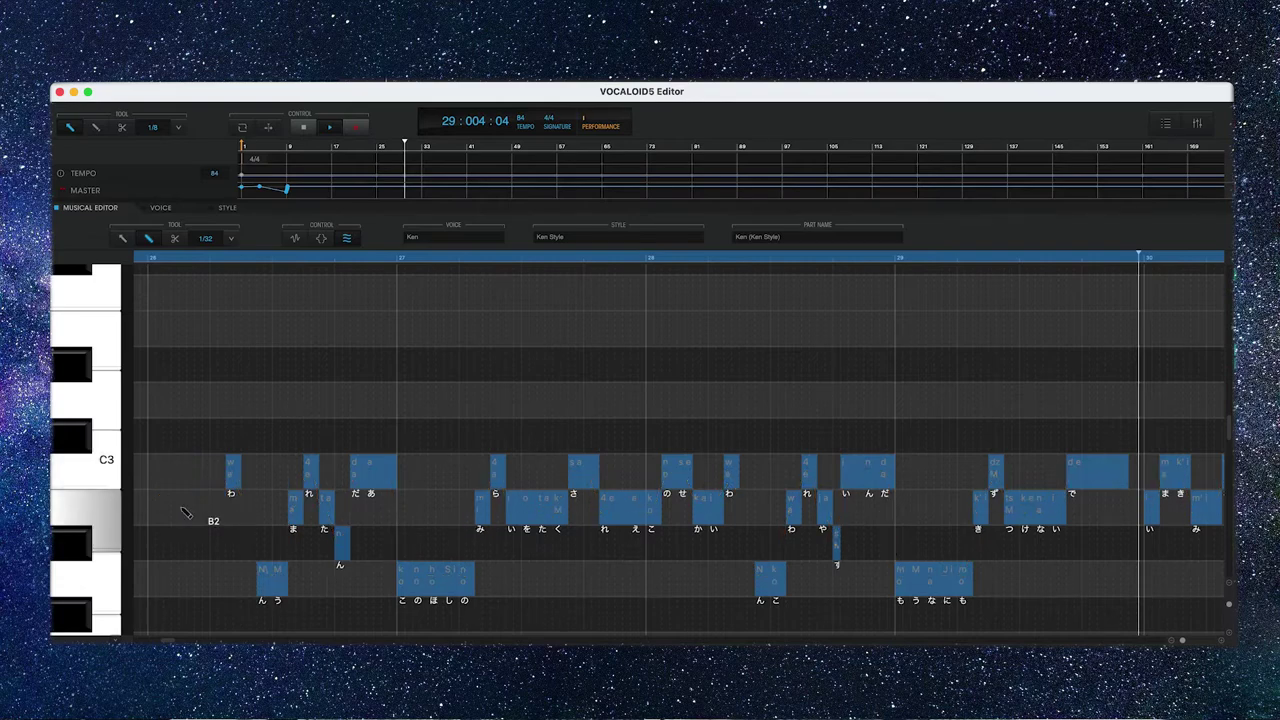
Place five short, evenly spaced notes on B2 from the start of bar 26 and delete the わ note after them
click(151, 508)
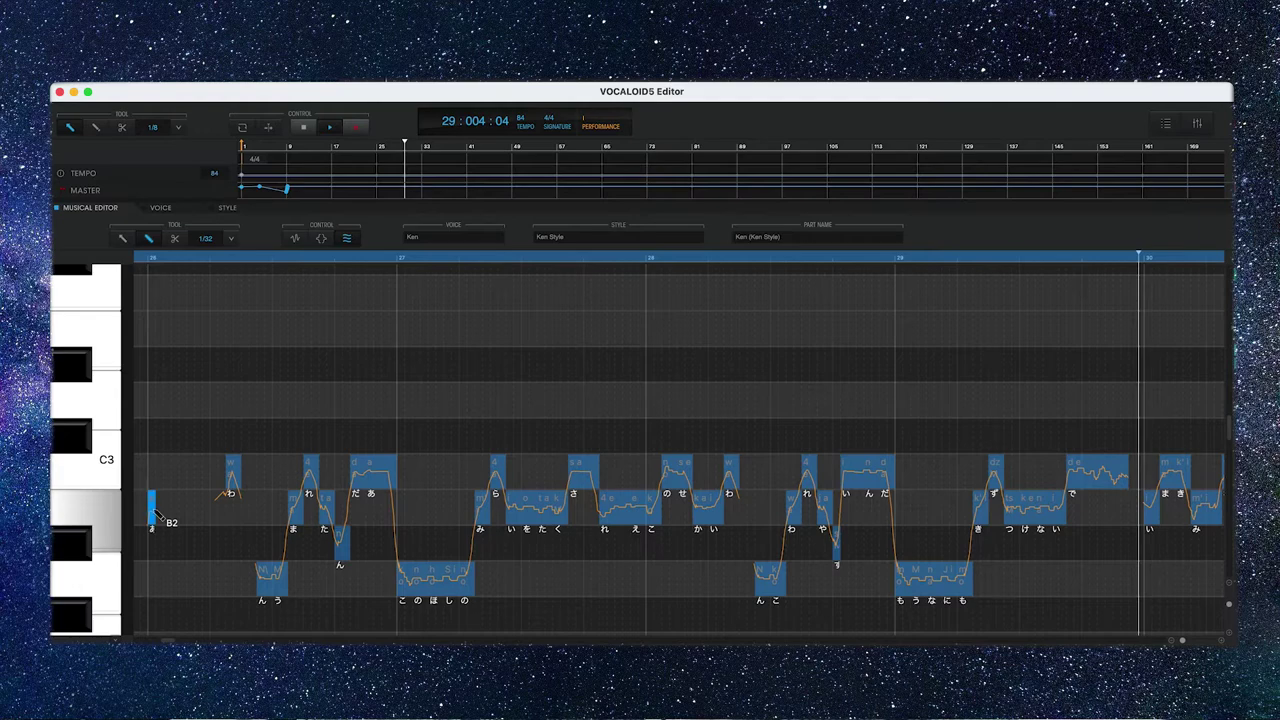
click(168, 510)
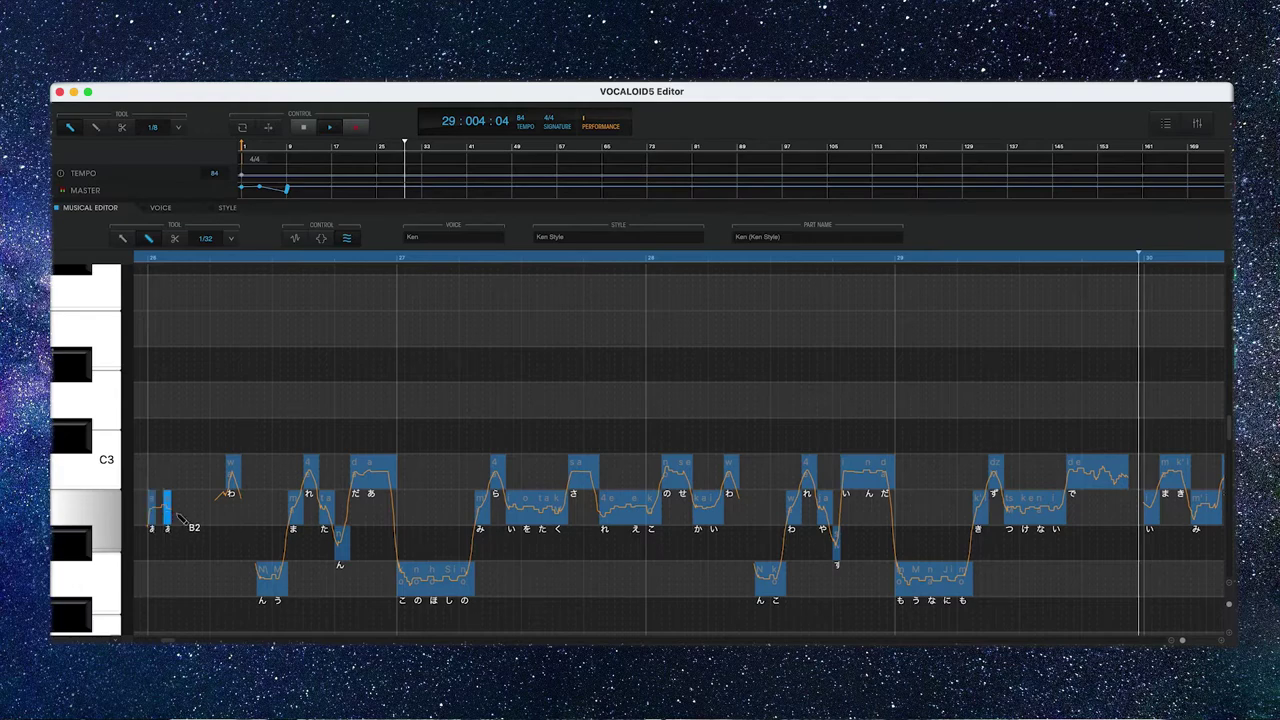
click(182, 510)
click(198, 510)
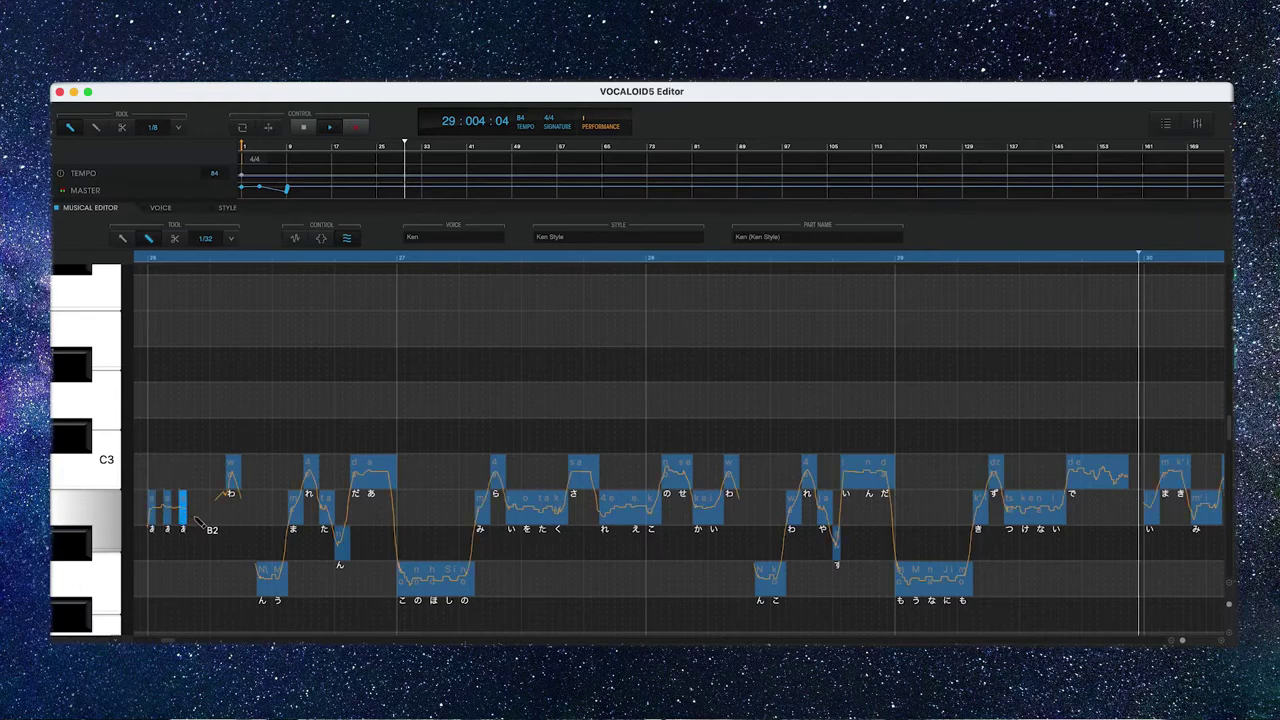
click(212, 510)
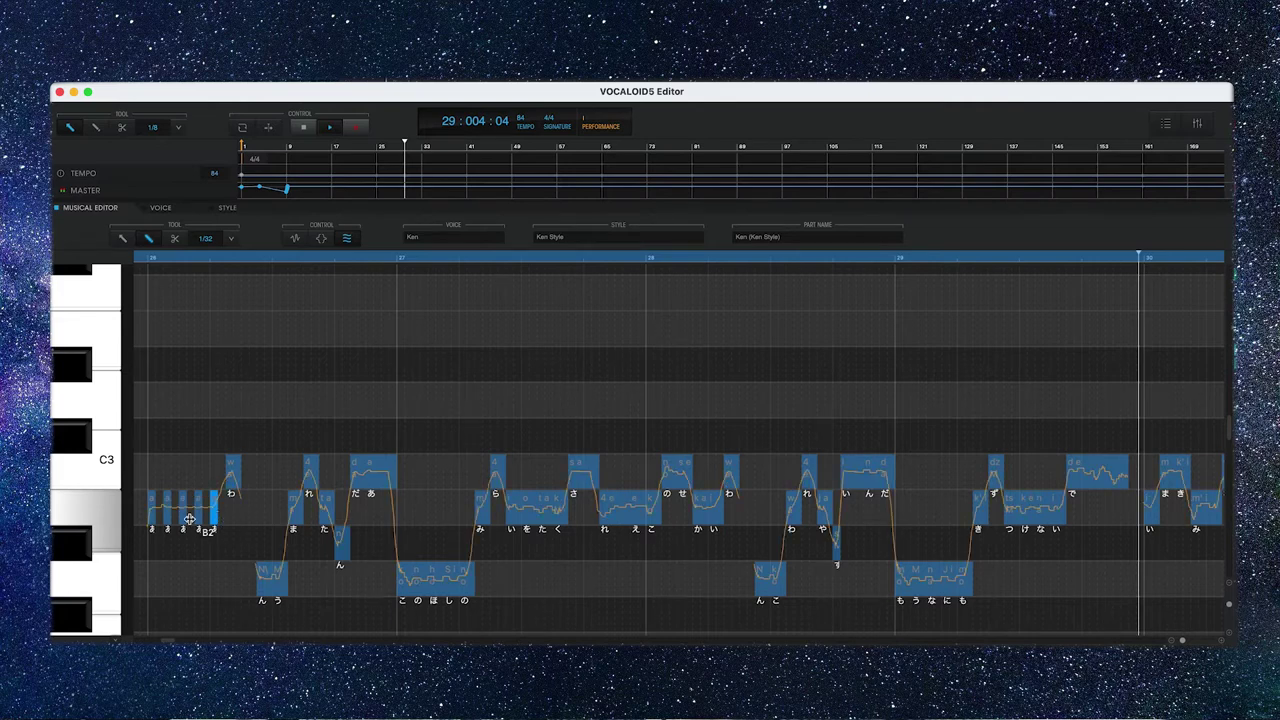
click(232, 472)
key(Delete)
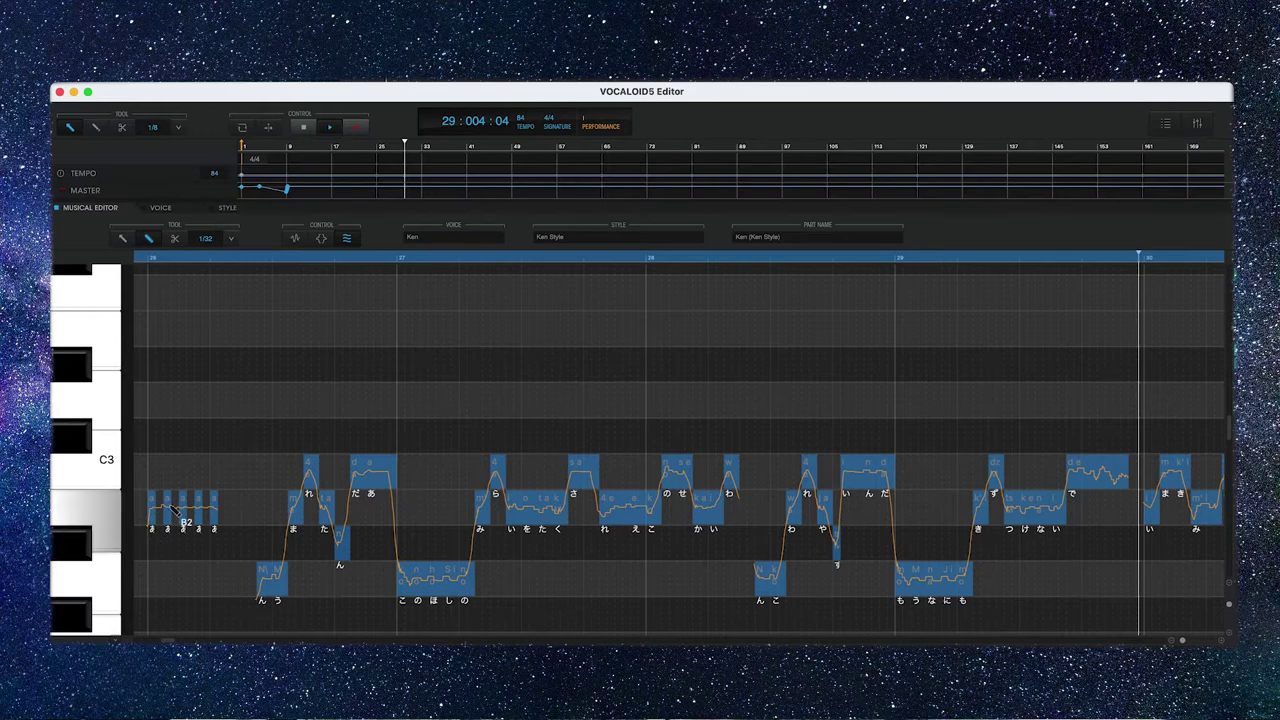
Shape the new phrase's melody by raising the second and fifth notes to C3 and the third to a semitone above C3
click(168, 503)
drag(170, 503, 175, 478)
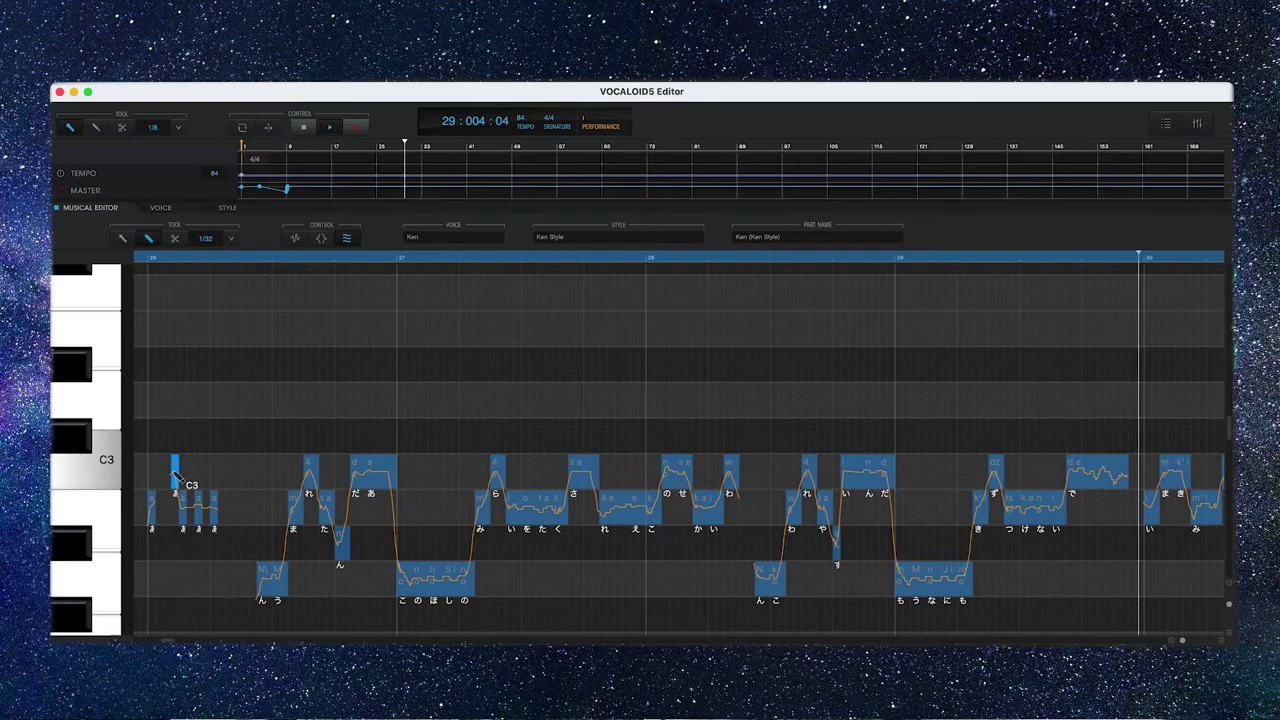
drag(175, 478, 167, 478)
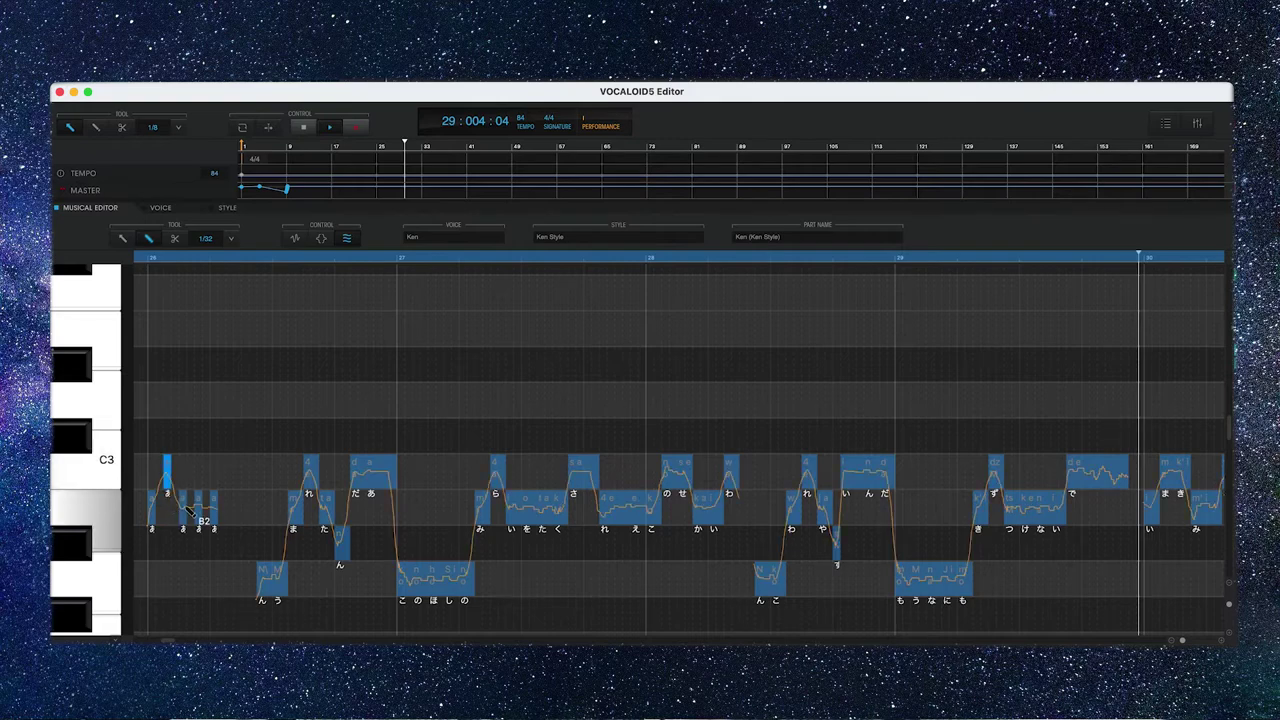
click(183, 502)
drag(183, 502, 183, 436)
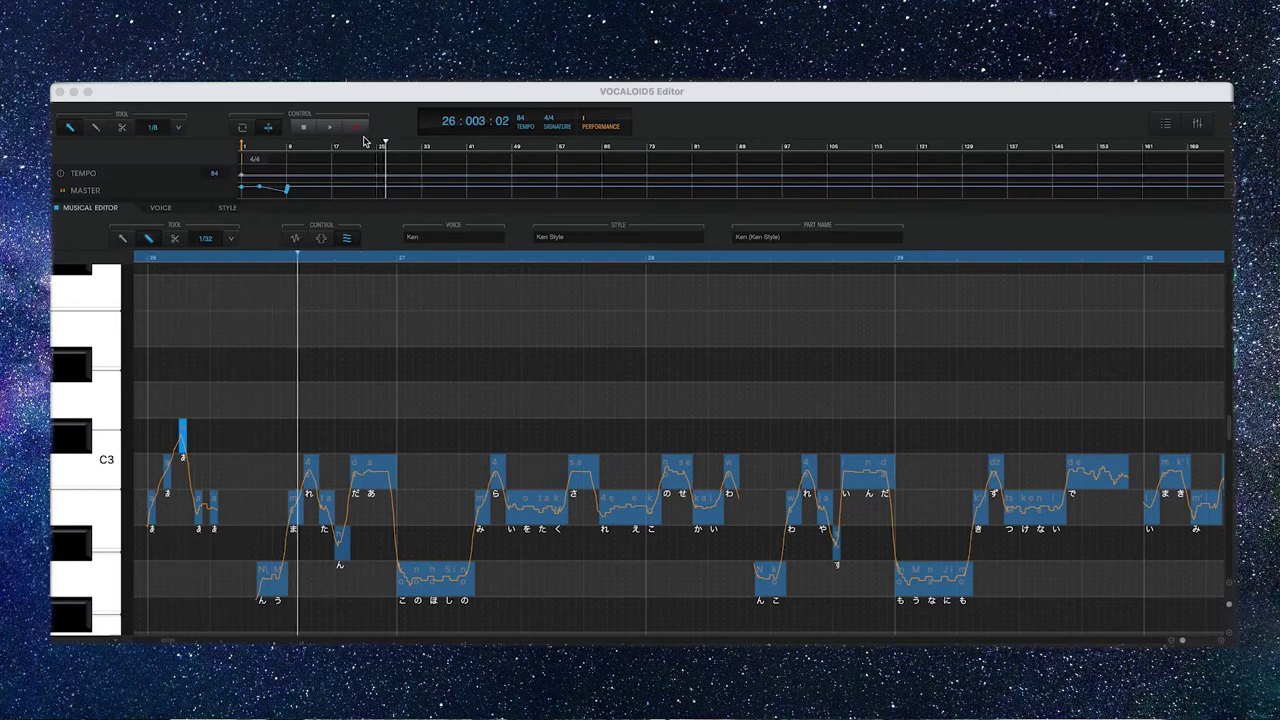
click(210, 505)
click(214, 504)
drag(216, 505, 218, 480)
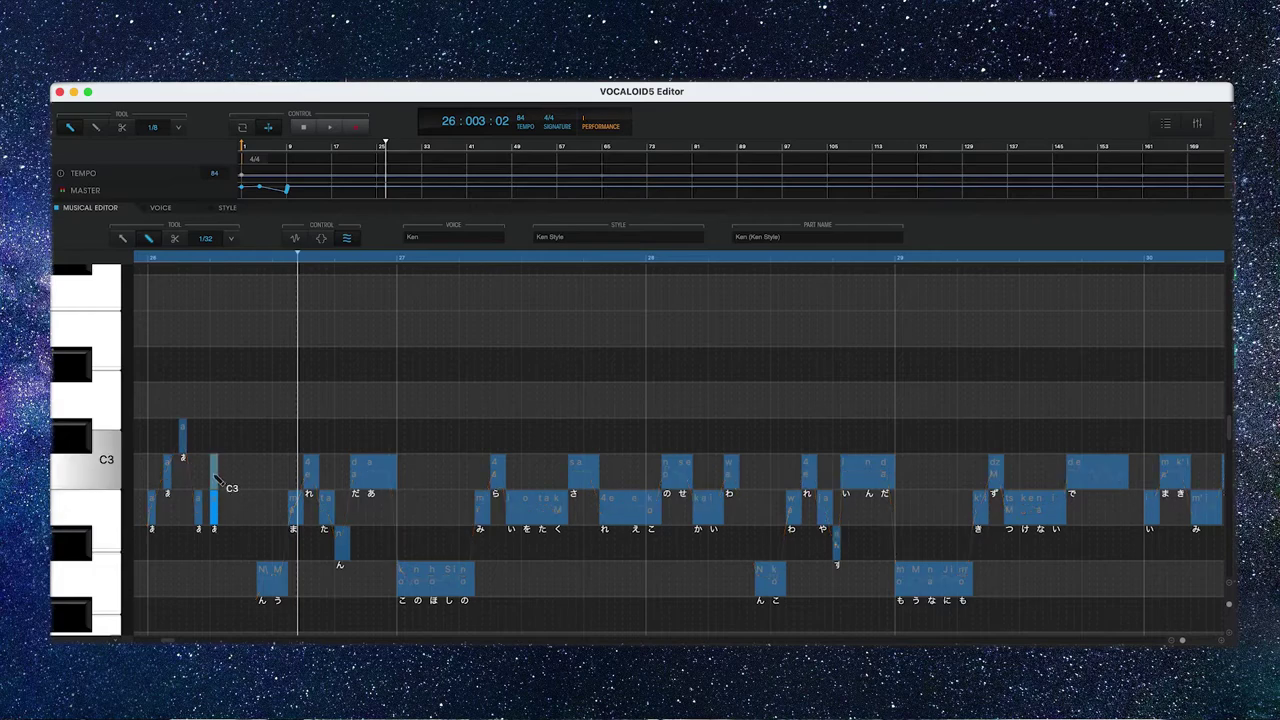
drag(218, 479, 219, 480)
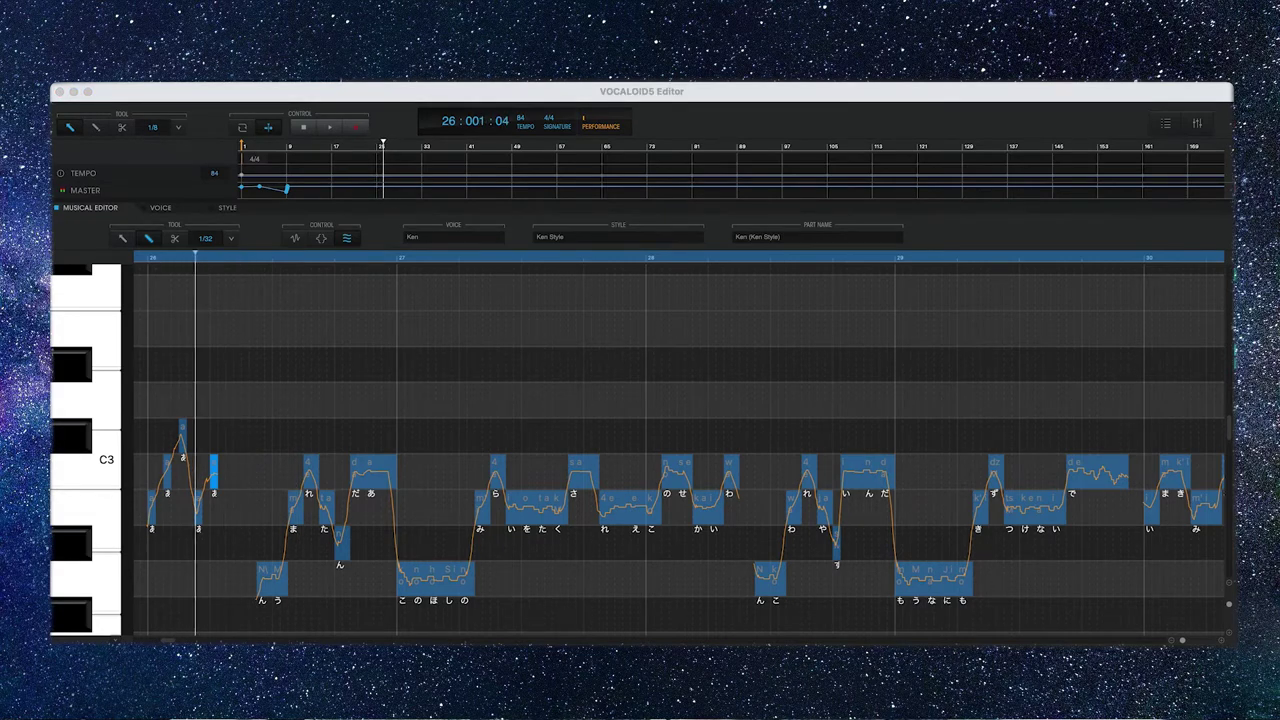
Enter the lyrics "bokurawa" starting from the first new note in bar 26
double_click(153, 537)
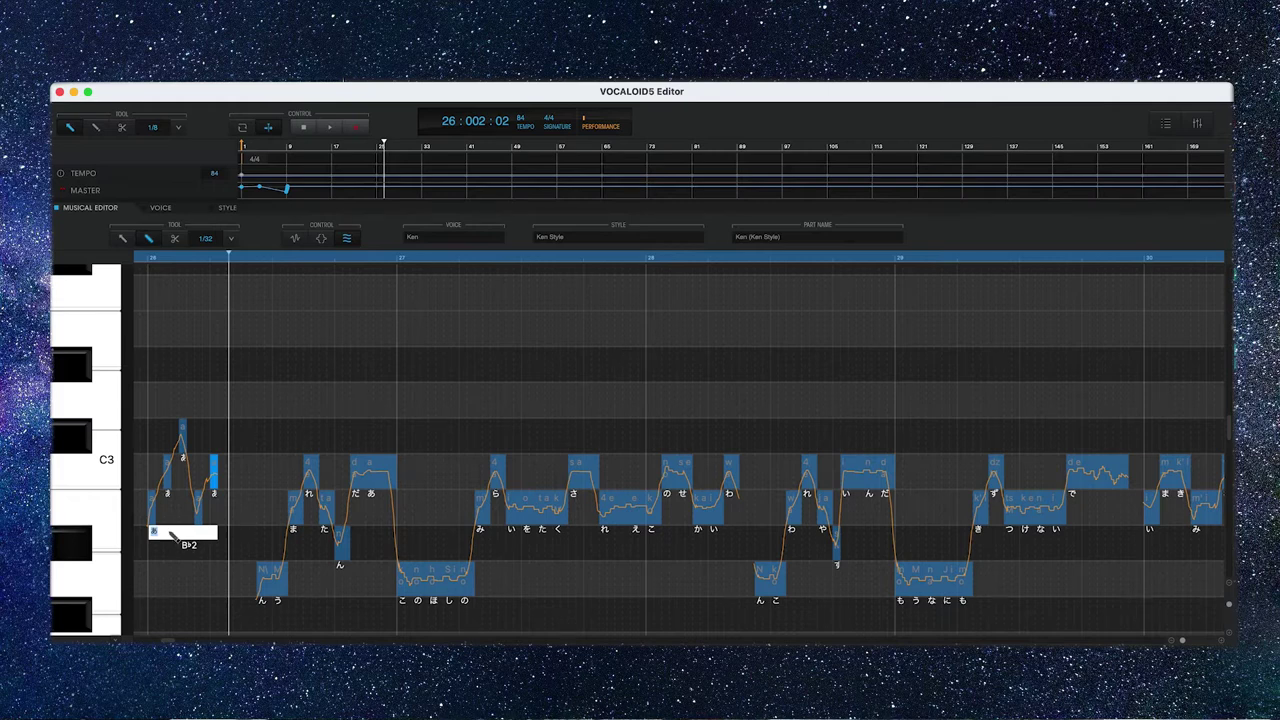
text(bokurawa)
key(Return)
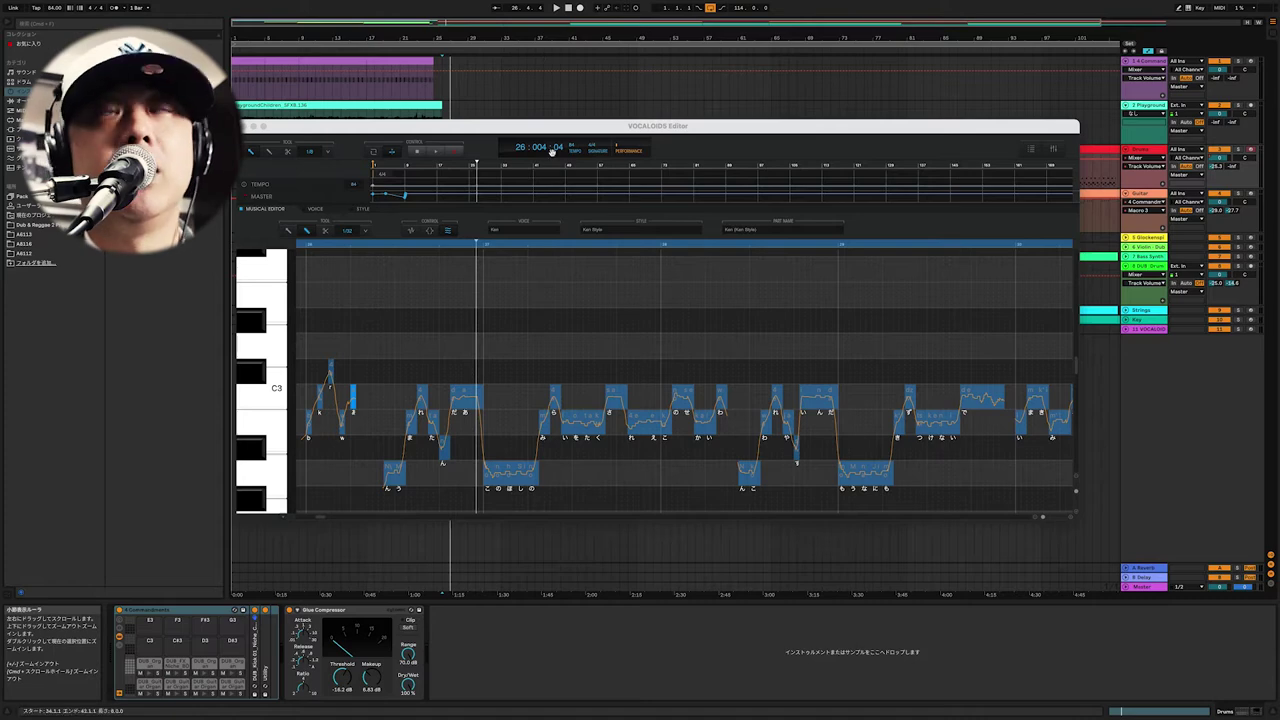
Look through the remaining vocal notes and lyrics up to the end of the vocal part and back
scroll(626, 343, right, 10)
scroll(707, 343, right, 15)
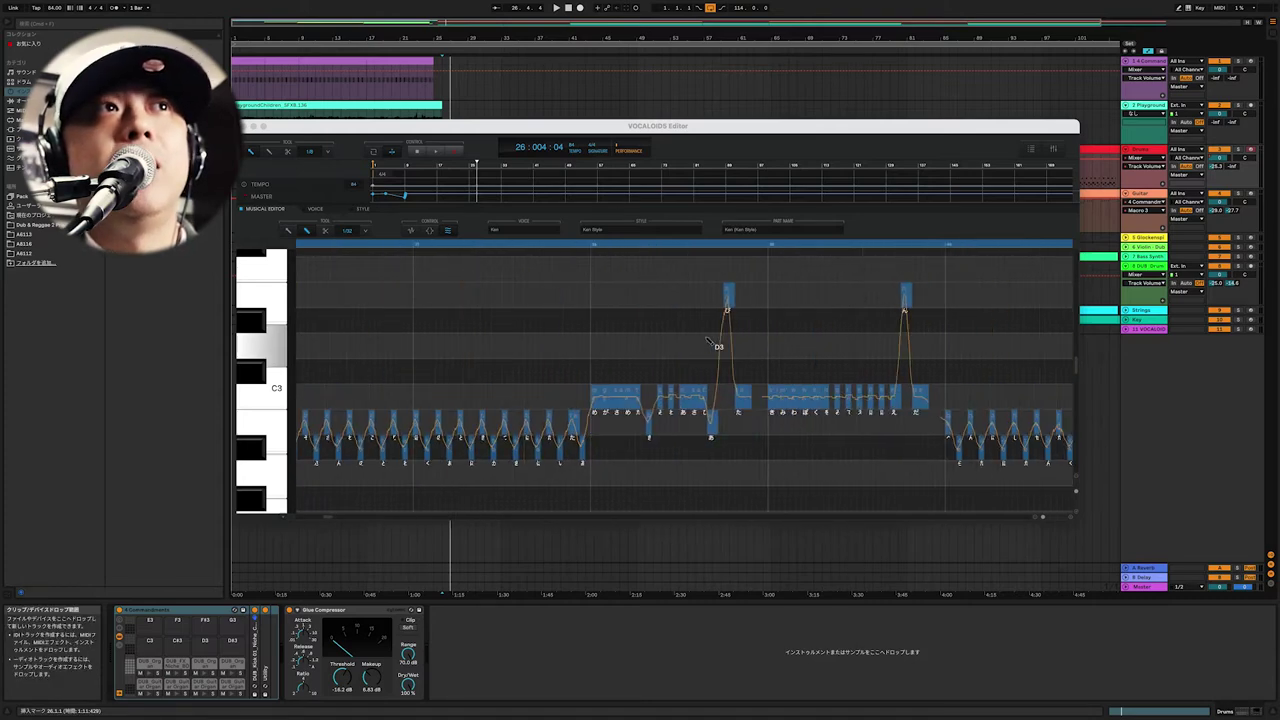
scroll(690, 343, right, 15)
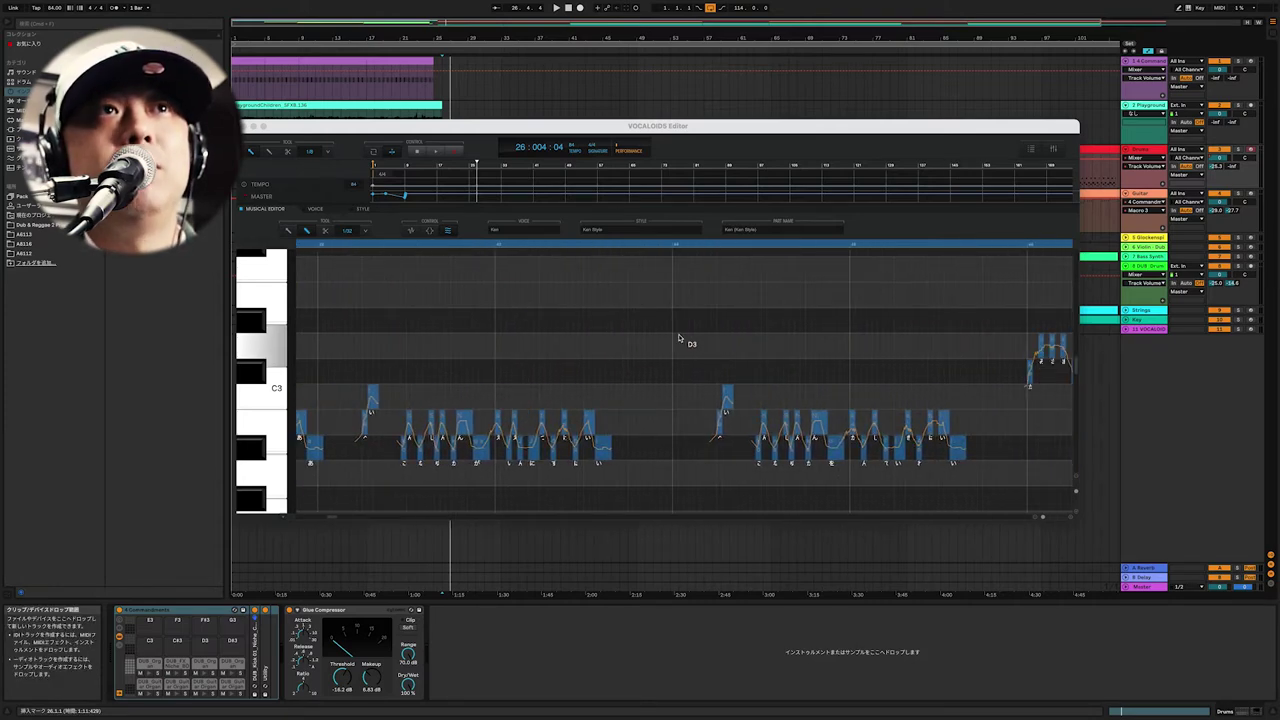
scroll(674, 343, right, 15)
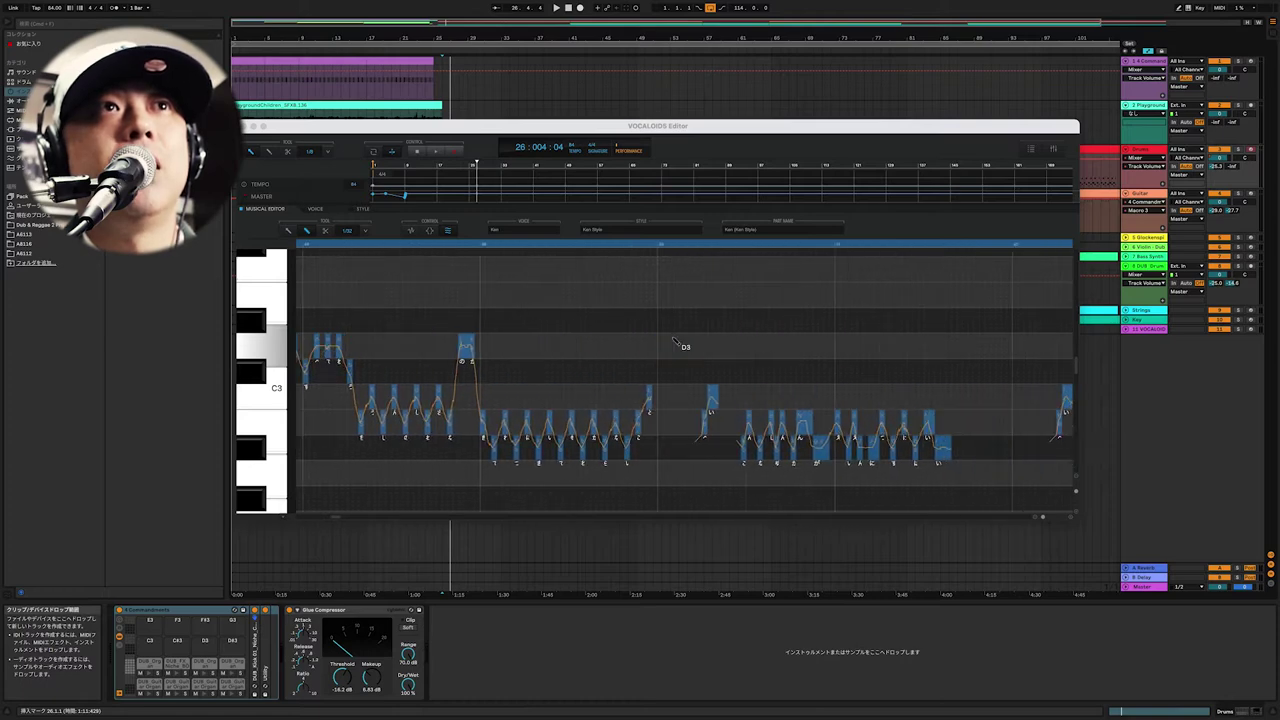
scroll(674, 343, right, 5)
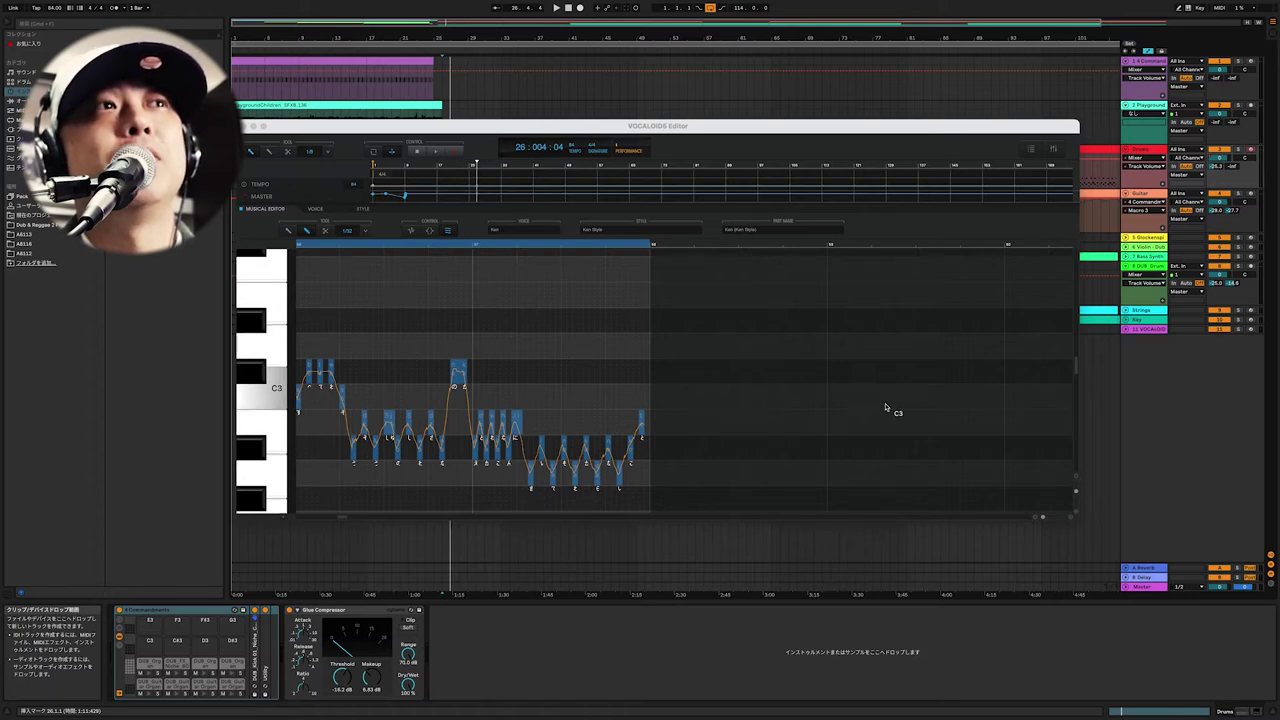
scroll(447, 390, left, 6)
scroll(447, 390, left, 8)
scroll(447, 390, left, 8)
scroll(447, 390, left, 8)
scroll(447, 390, right, 6)
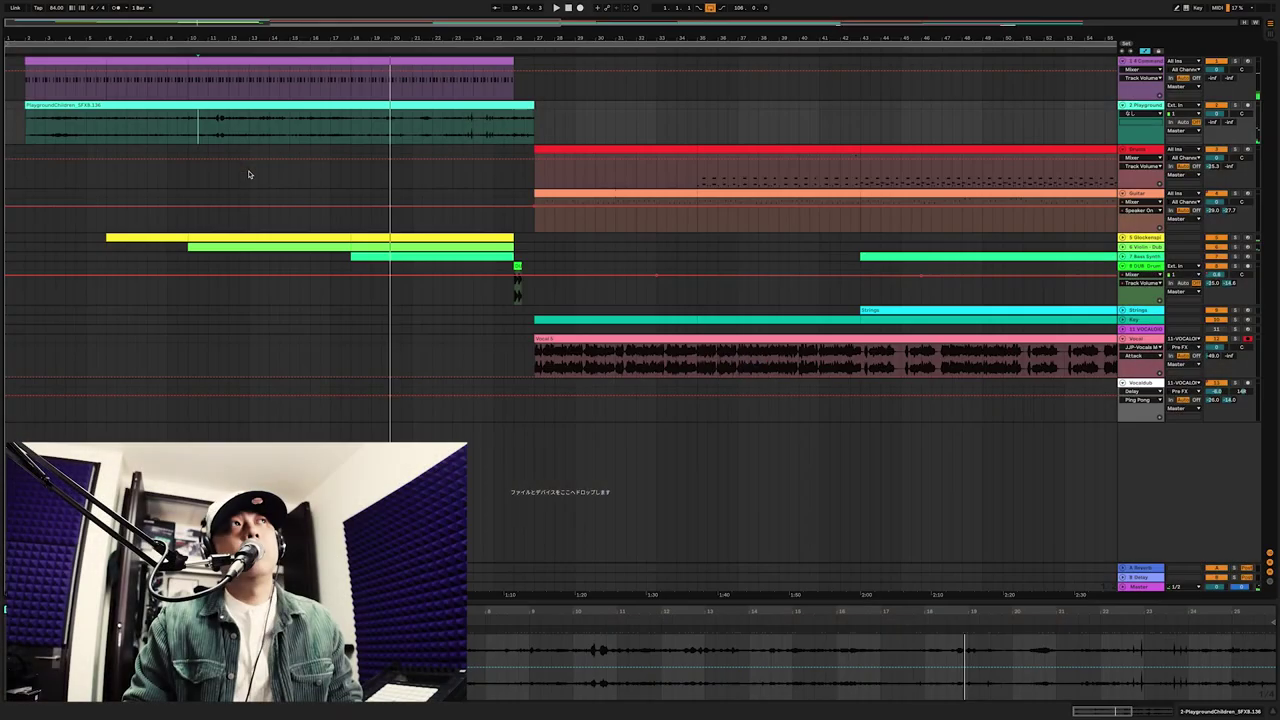
Play the arrangement from the drum roll clip at bar 26 to hear the transition into the vocal section
click(410, 150)
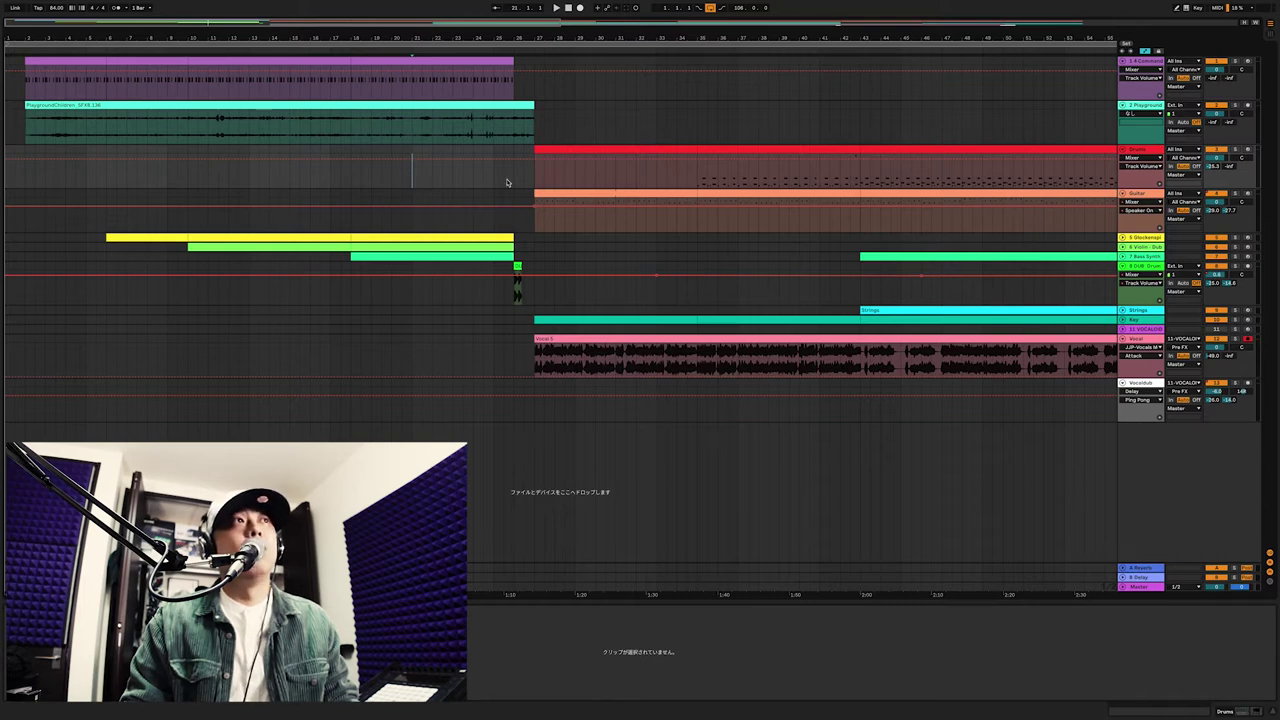
click(514, 298)
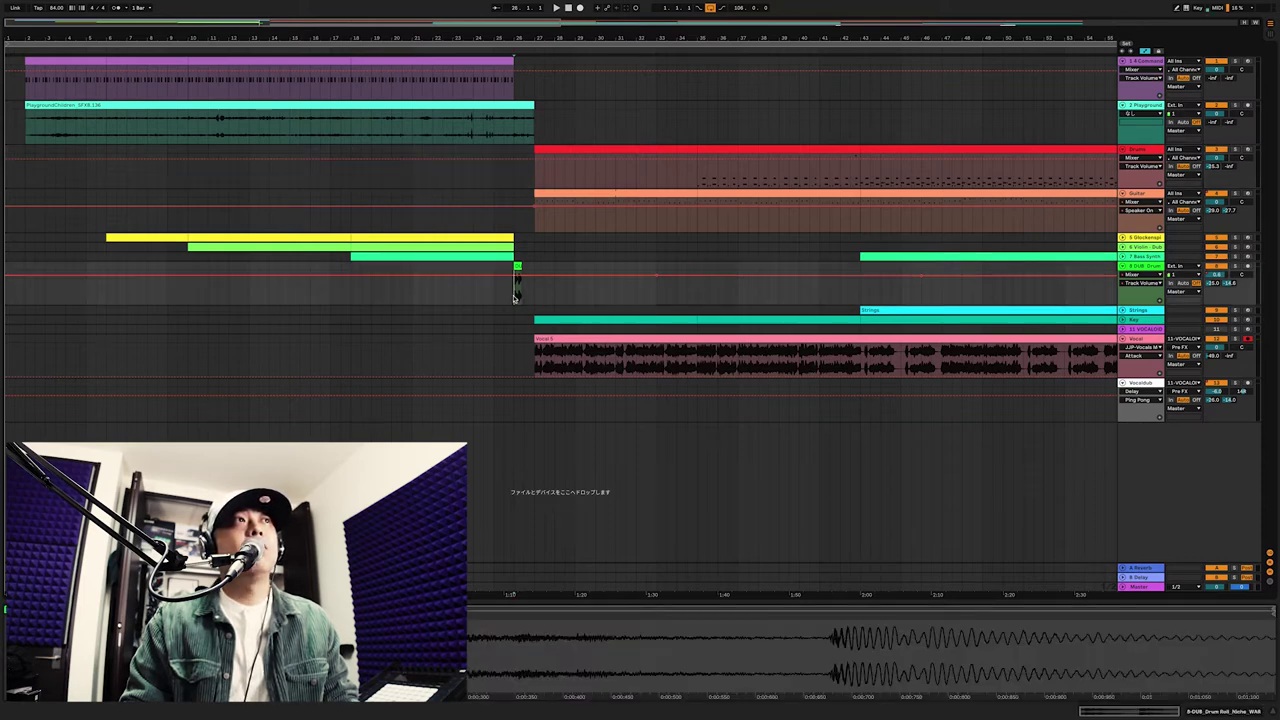
key(space)
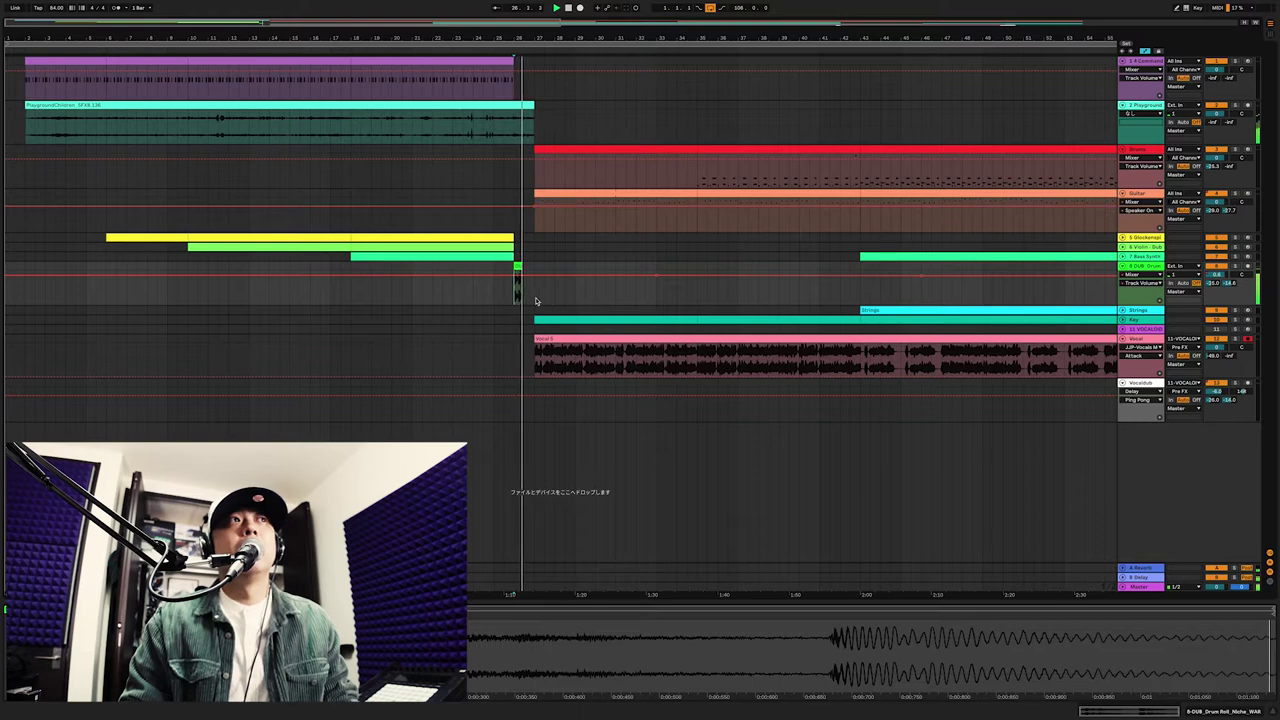
key(space)
key(space)
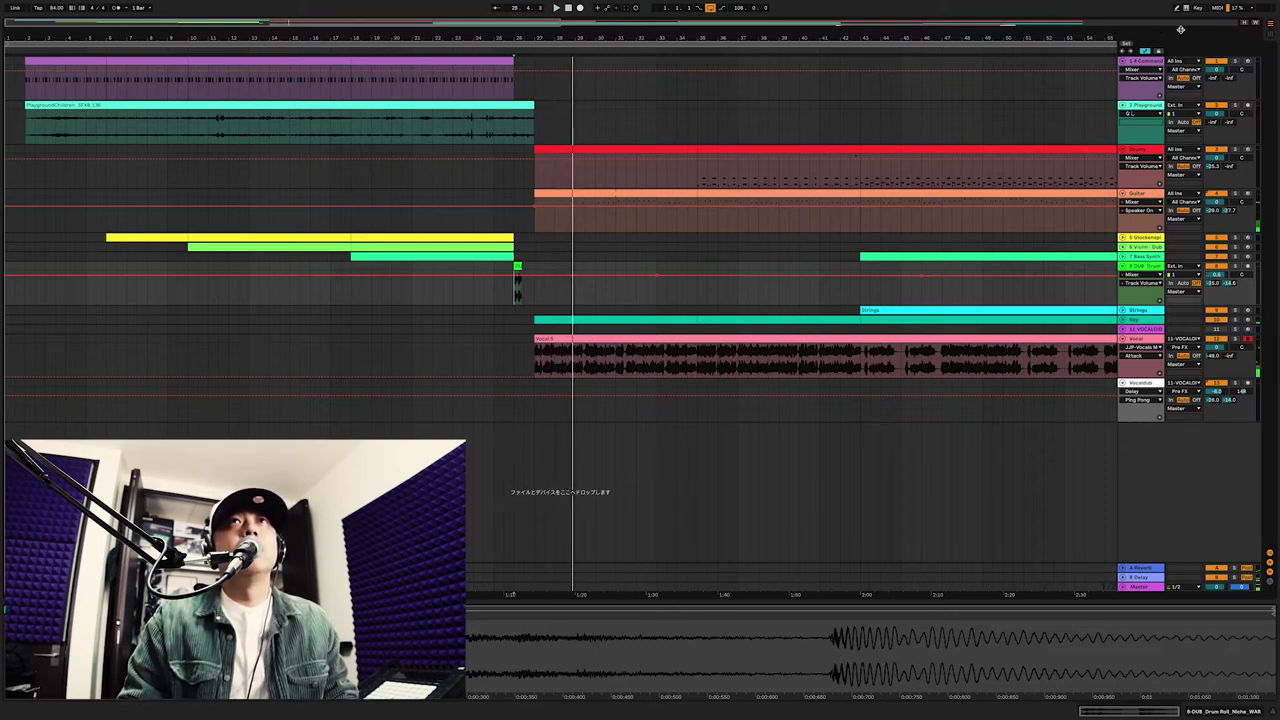
Switch to the session view, launch scene 8 and examine the Strings clip's notes in an enlarged note editor
click(1270, 37)
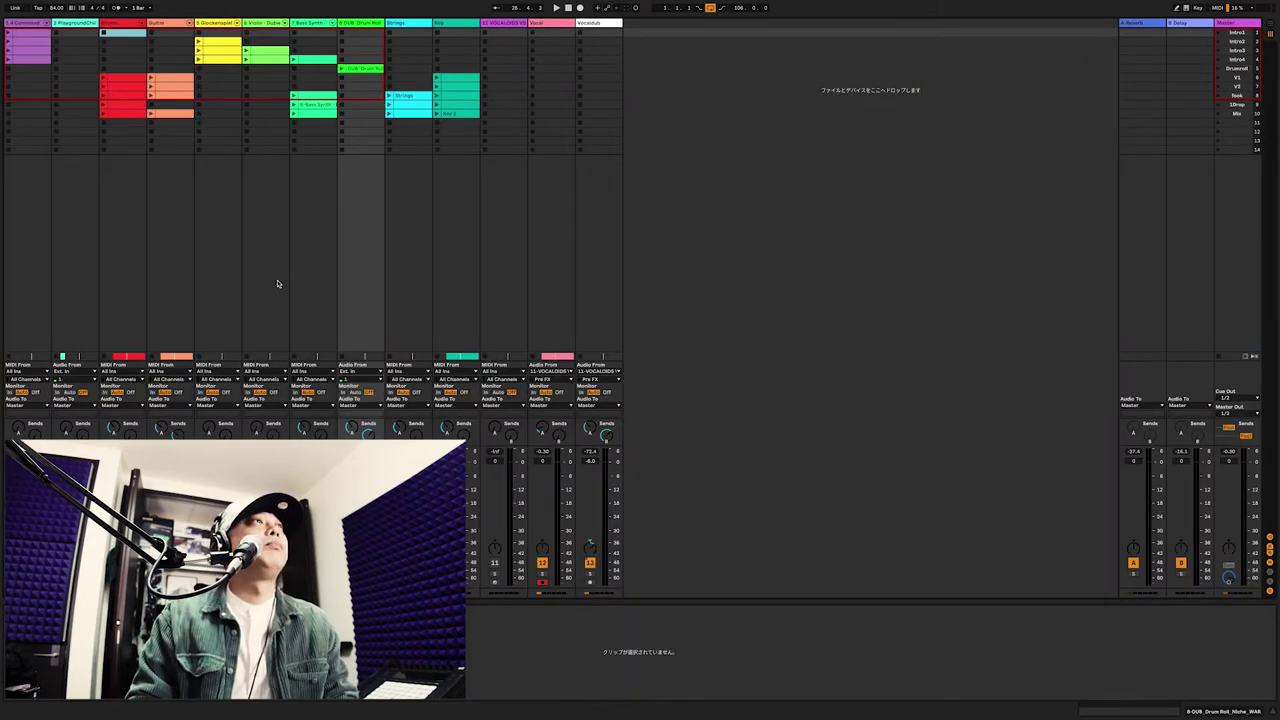
click(393, 103)
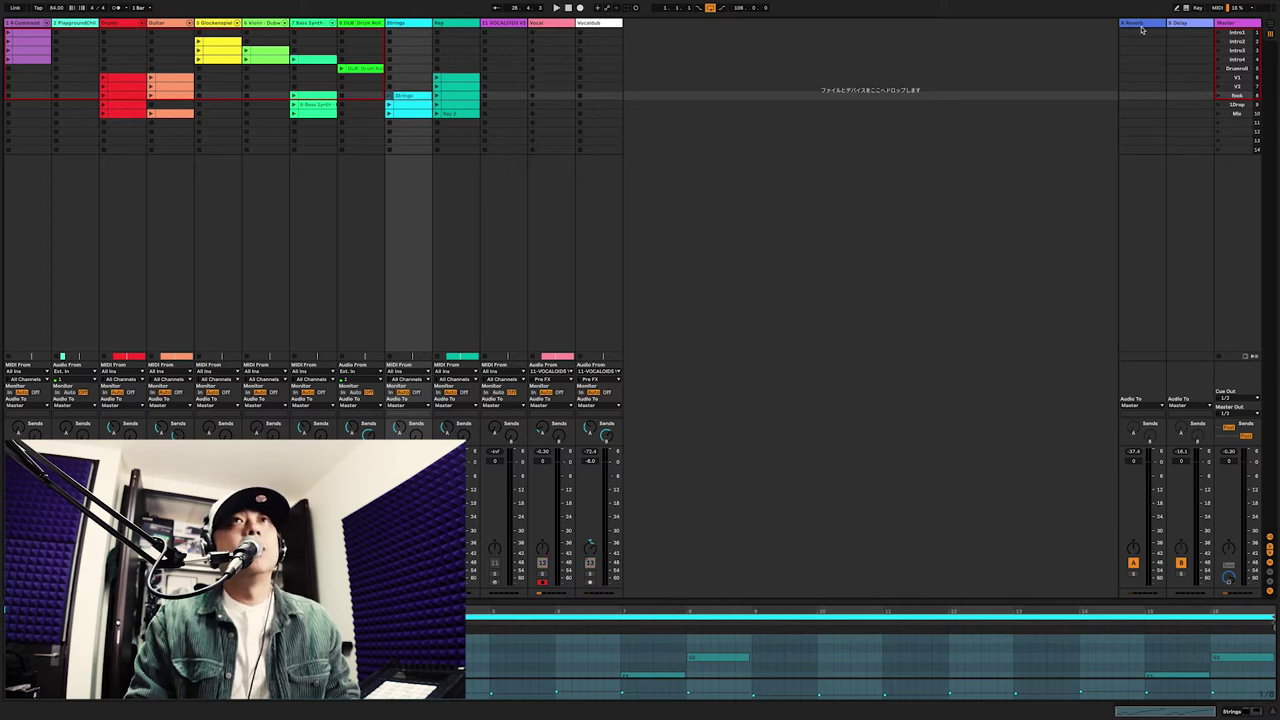
click(1219, 96)
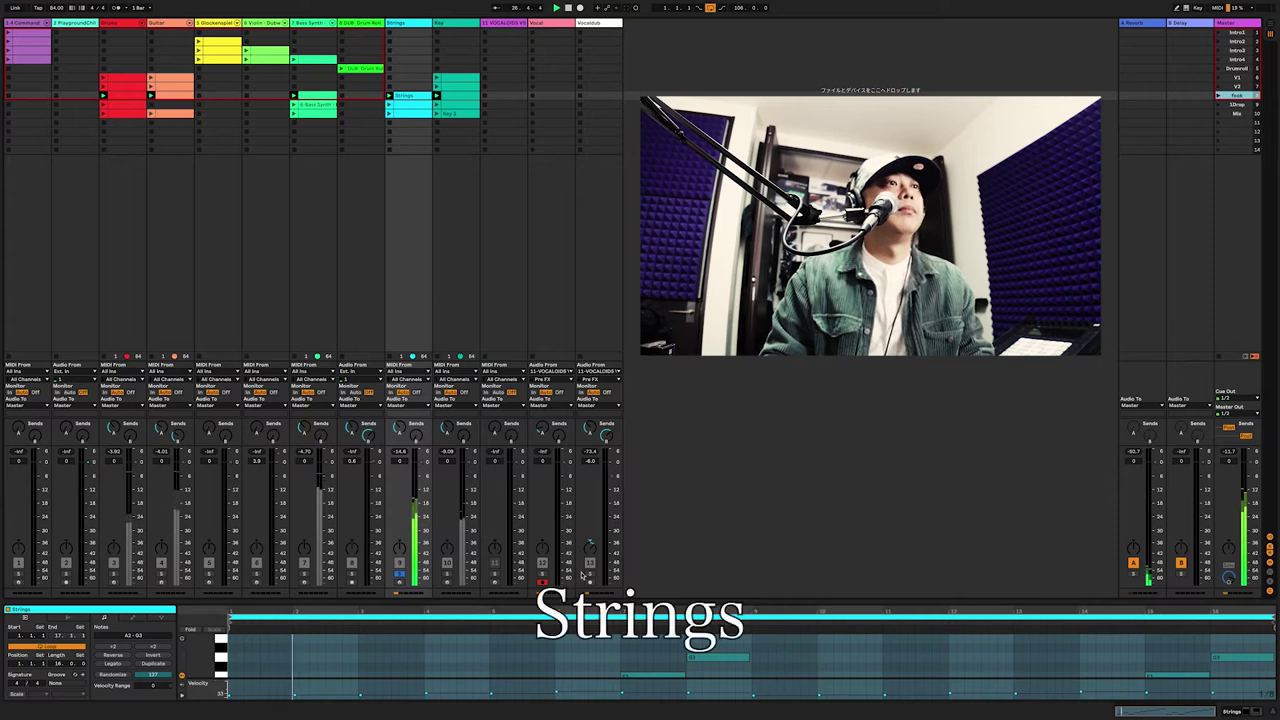
drag(495, 602, 495, 388)
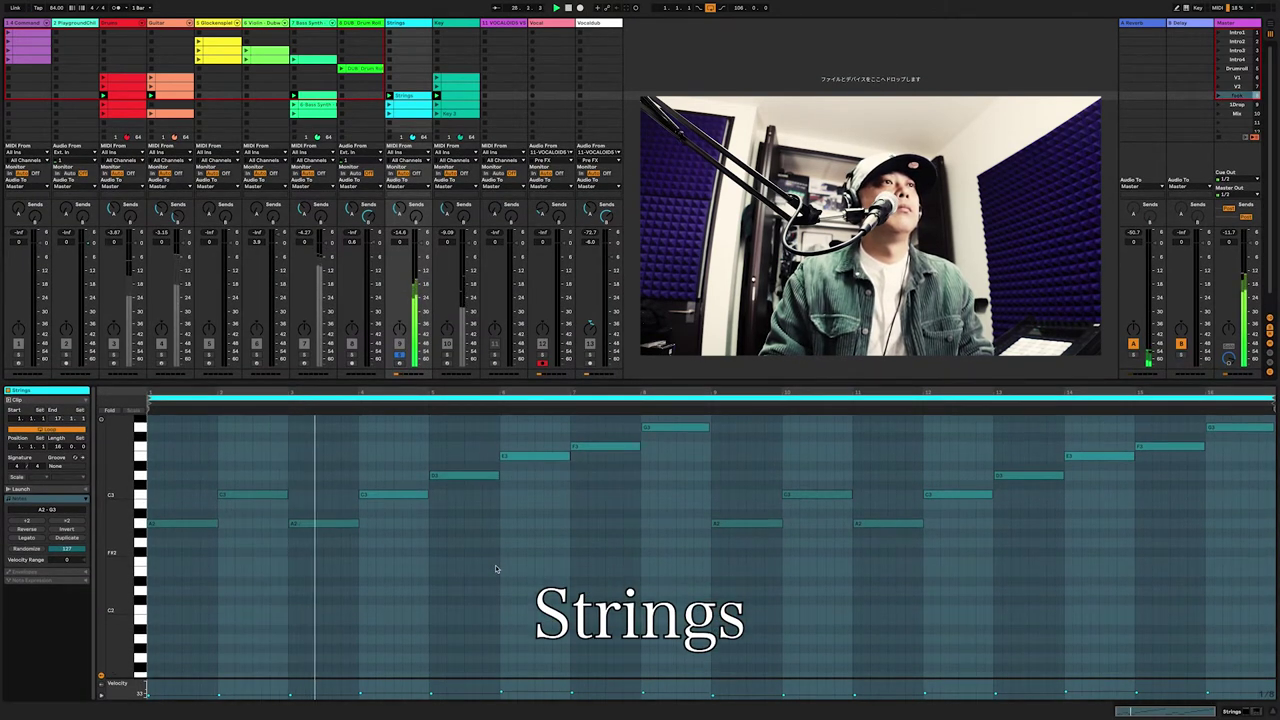
scroll(495, 569, up, 2)
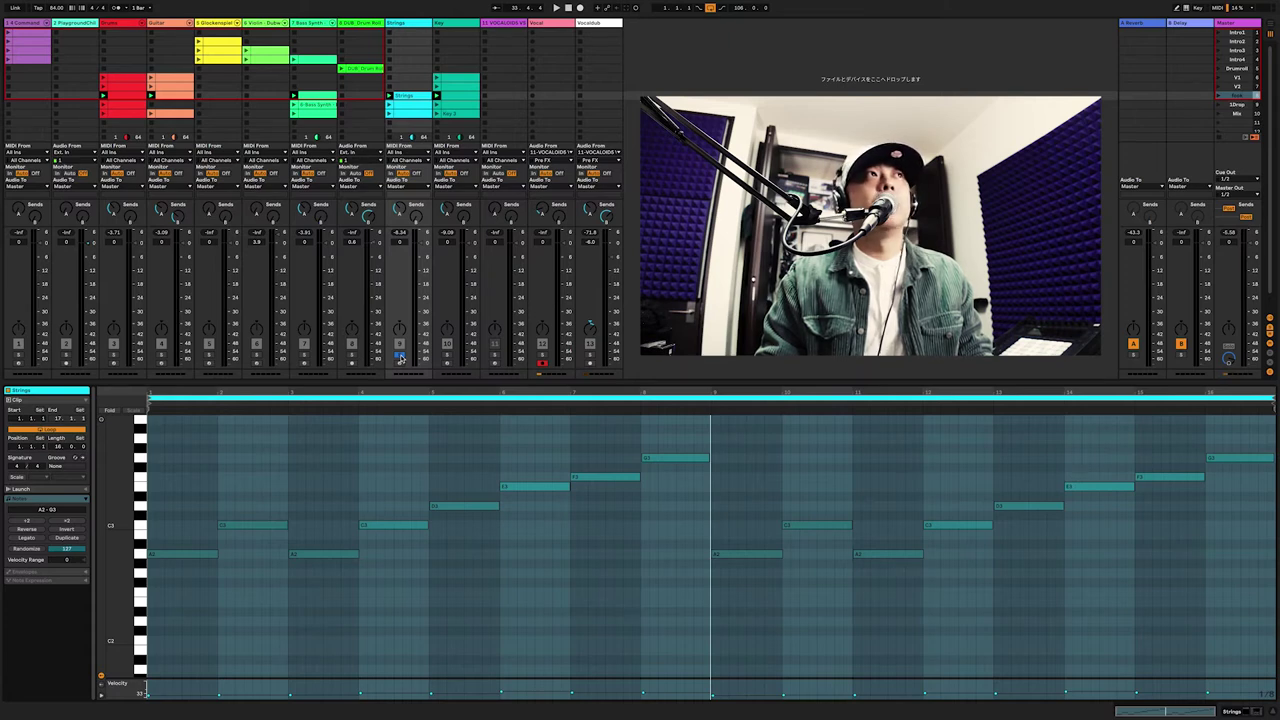
Turn off solo on the Strings track and solo the Key track instead
click(400, 357)
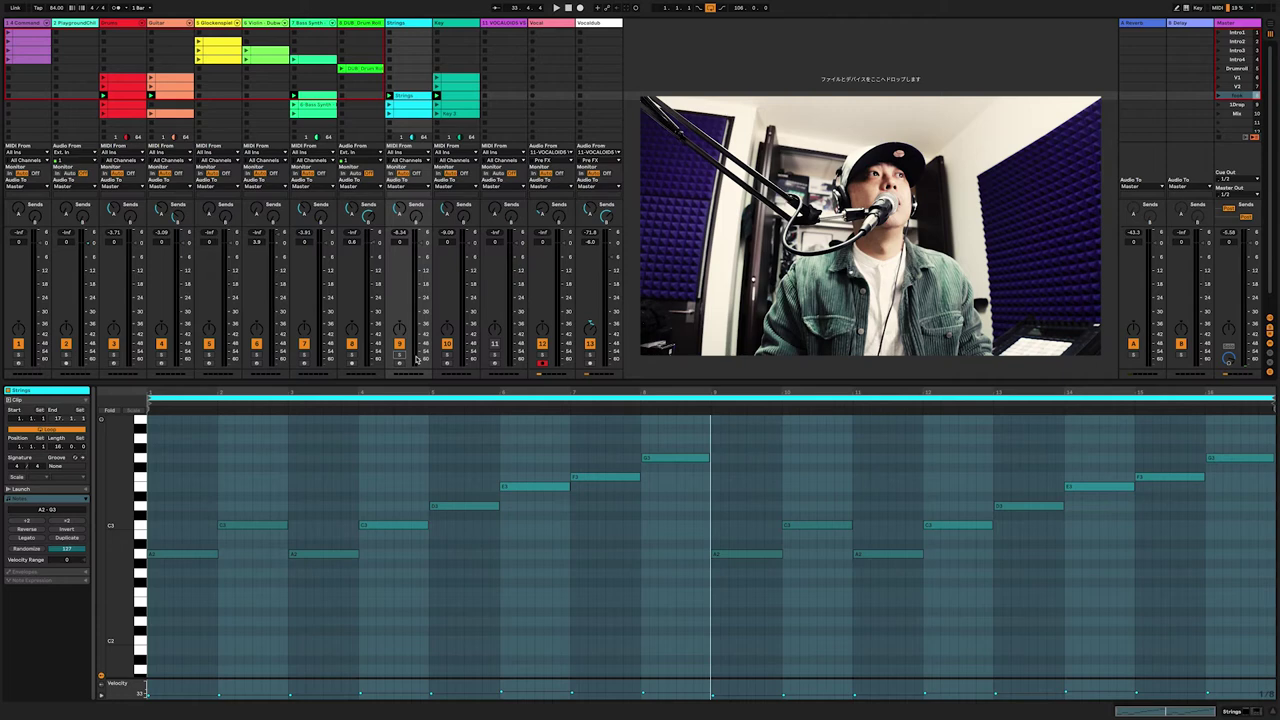
click(447, 357)
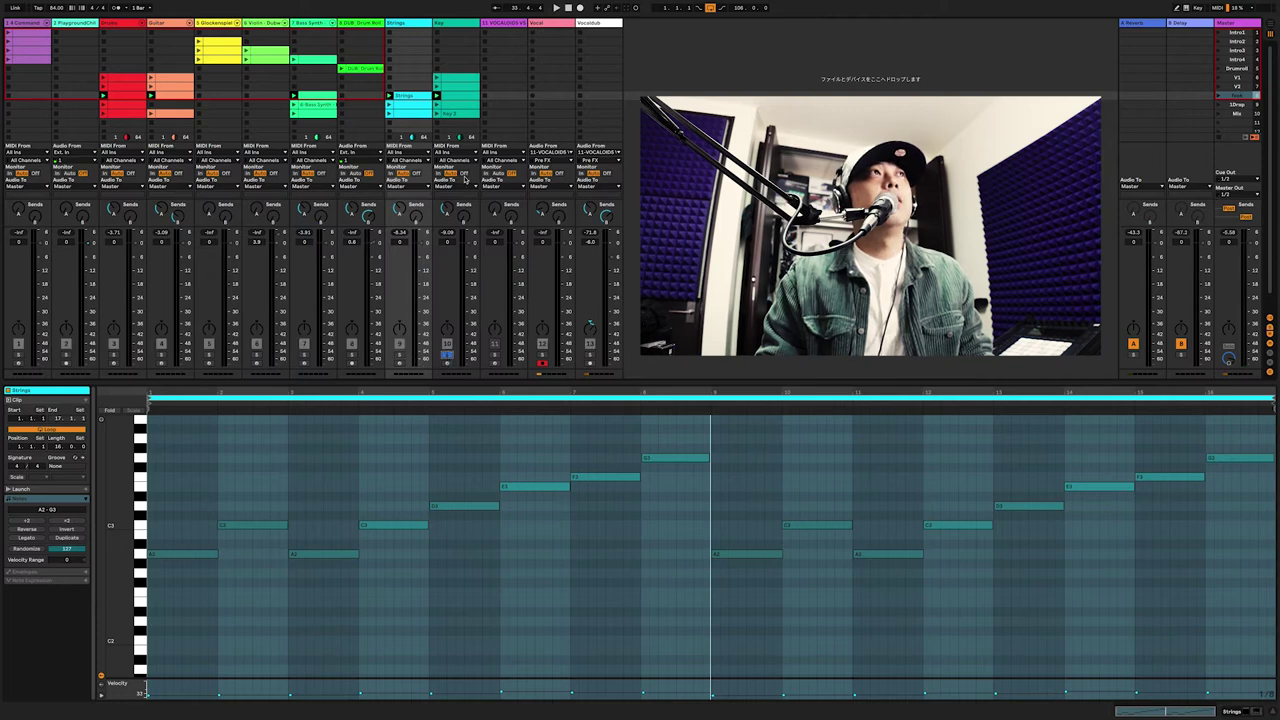
Examine the notes of the Key track's scene 8 clip and its Kontakt instrument Funky Rio, closing the instrument window
click(456, 103)
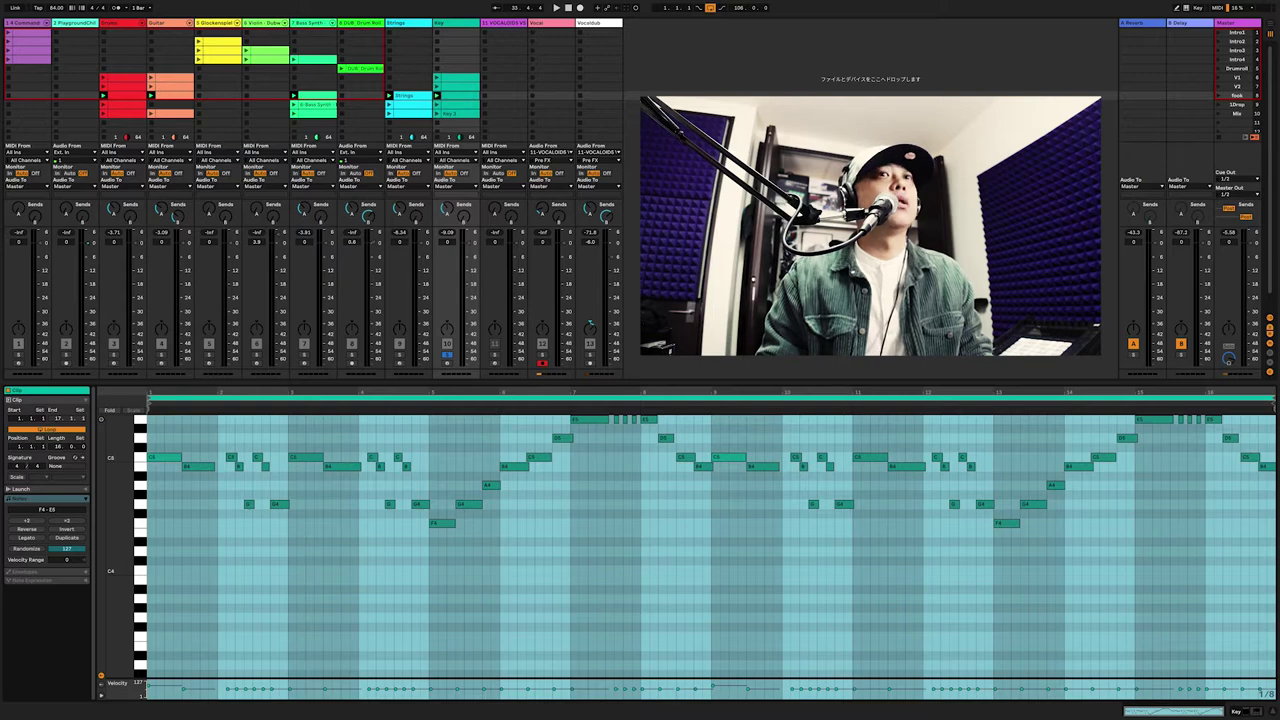
click(1250, 713)
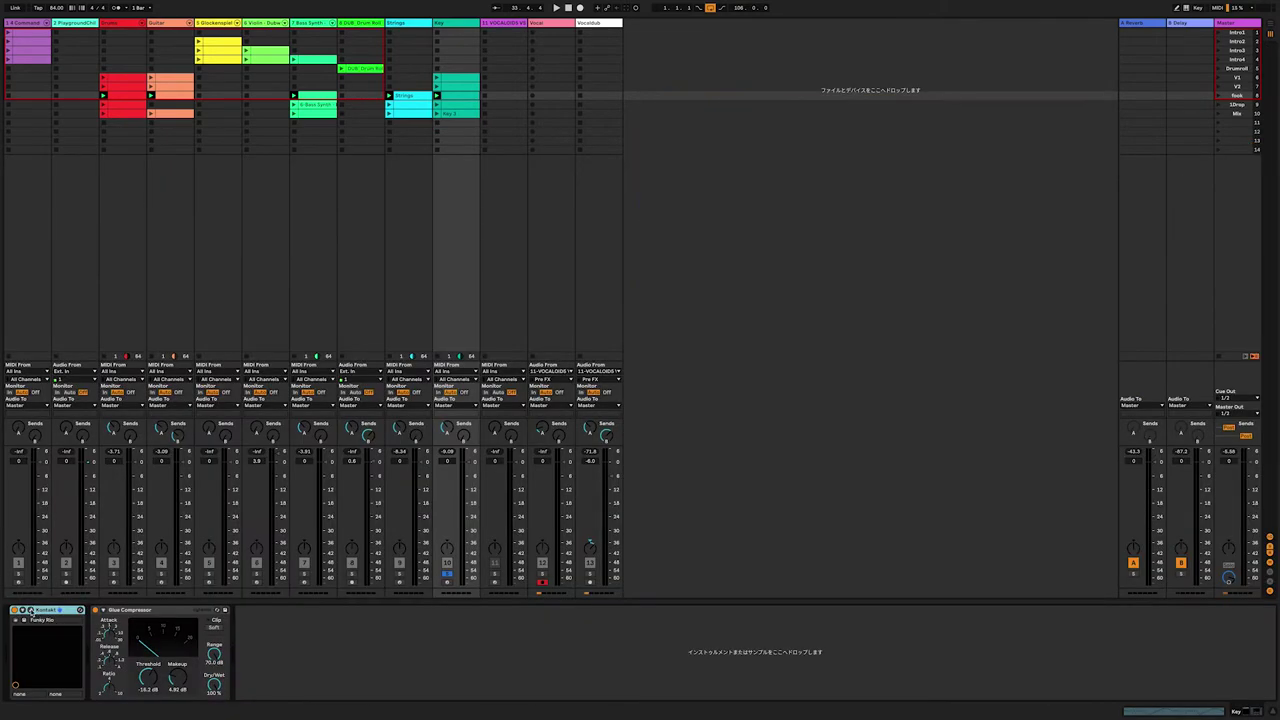
click(31, 610)
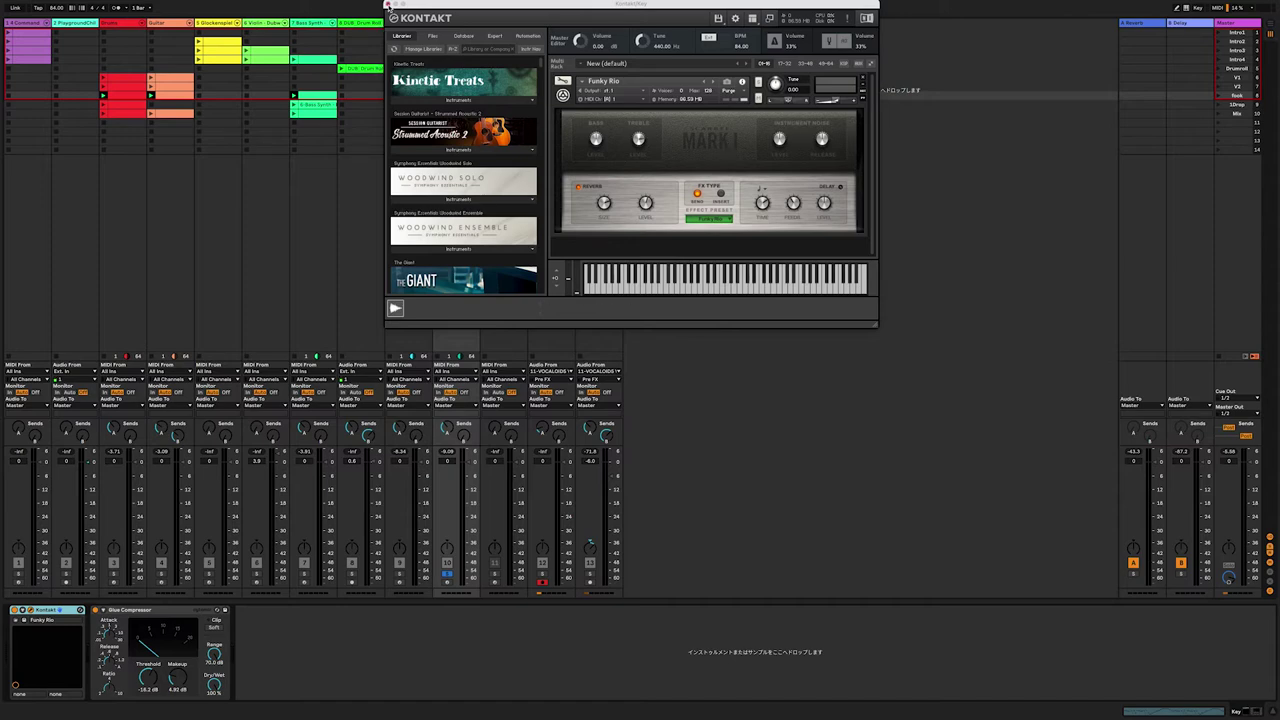
click(389, 6)
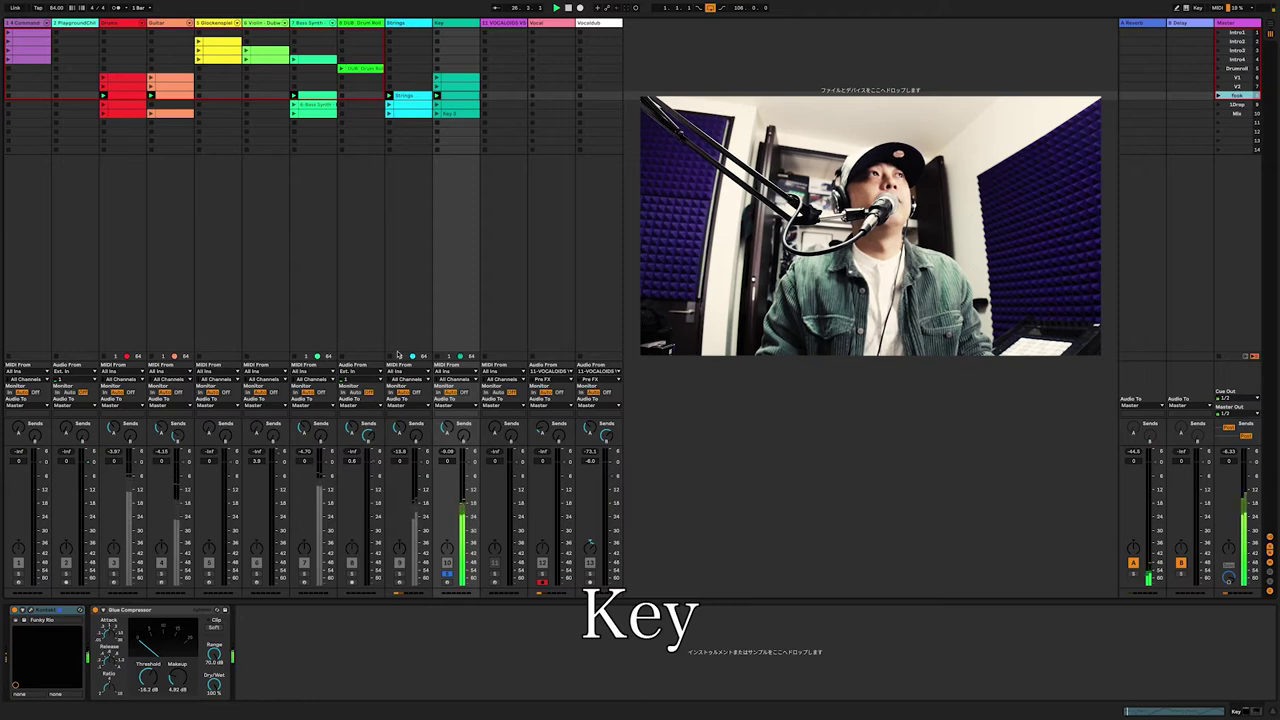
Bring the Key clip's notes back into view, stop playback and turn off solo so all instrument tracks are audible
click(1157, 712)
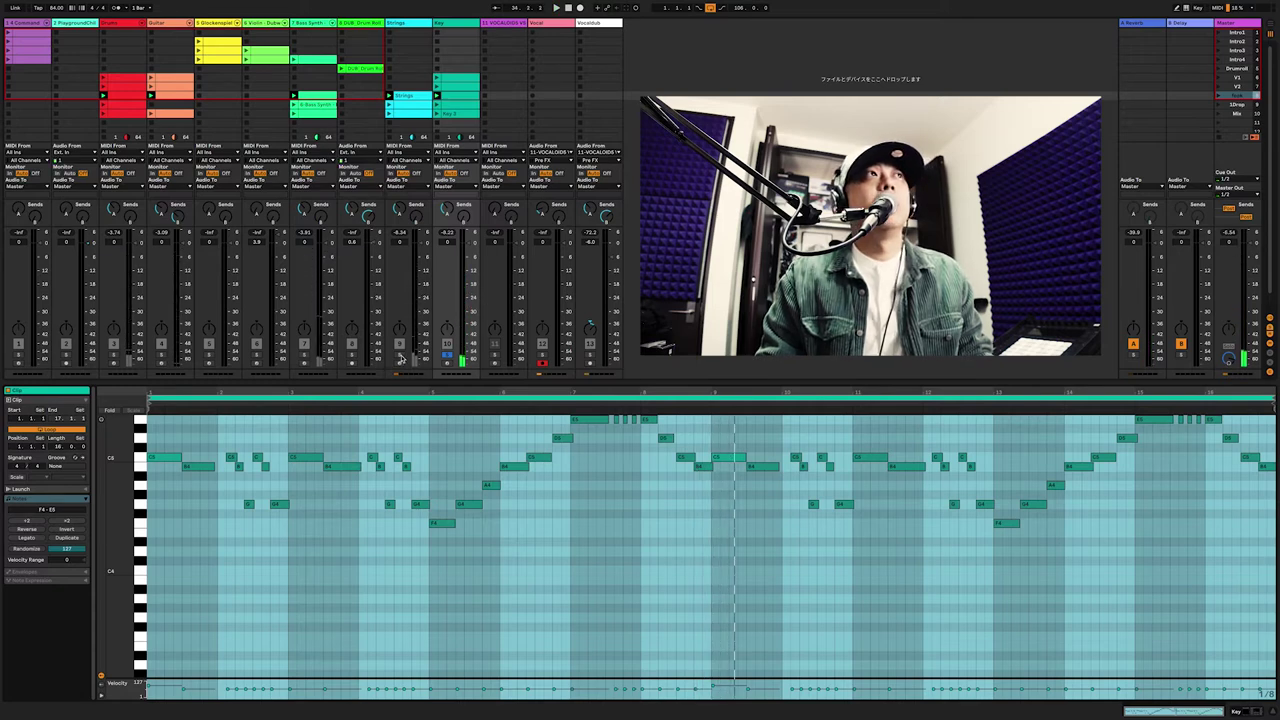
key(space)
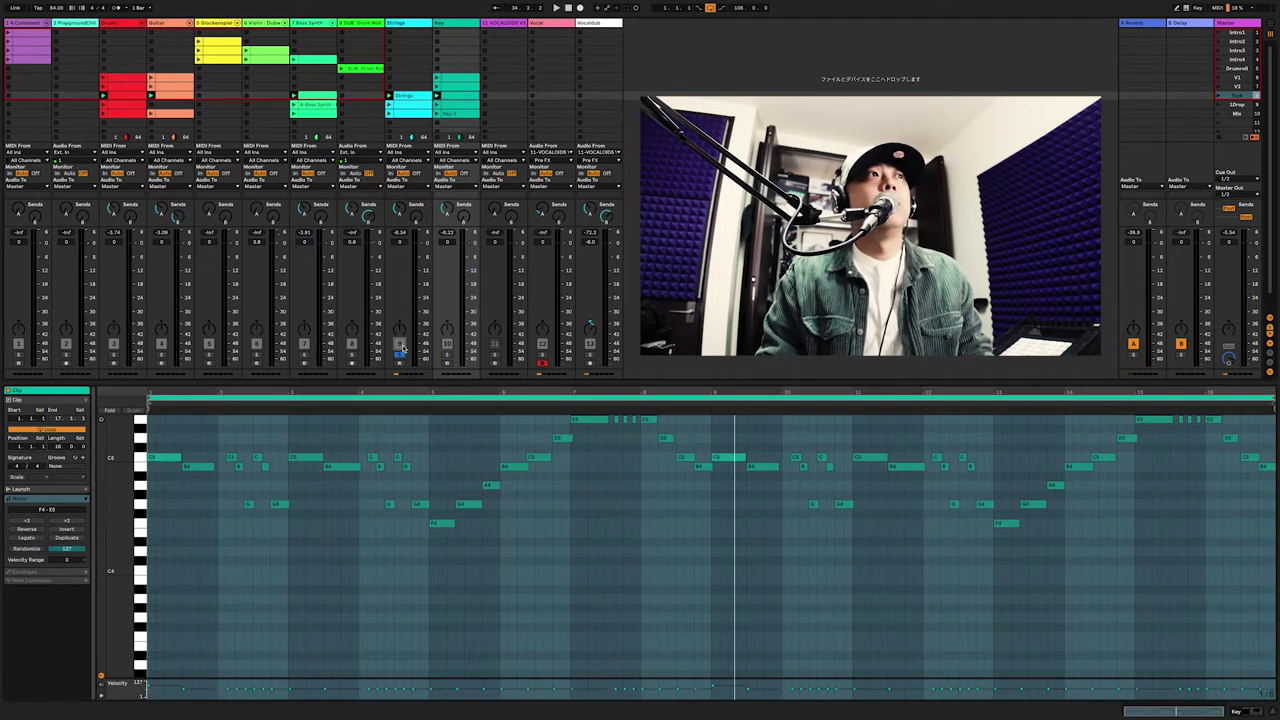
click(400, 356)
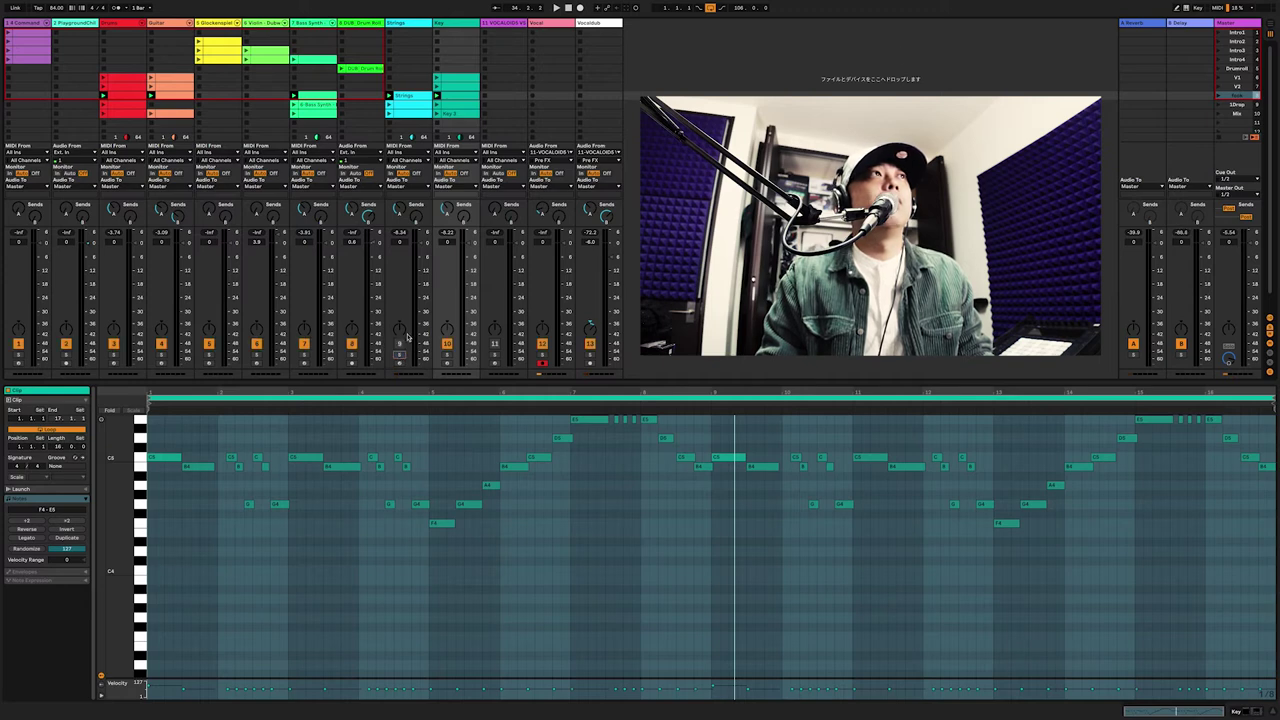
Play scene 8, the 1Drop scene and the Mix scene one after another to compare their full arrangements
click(1218, 97)
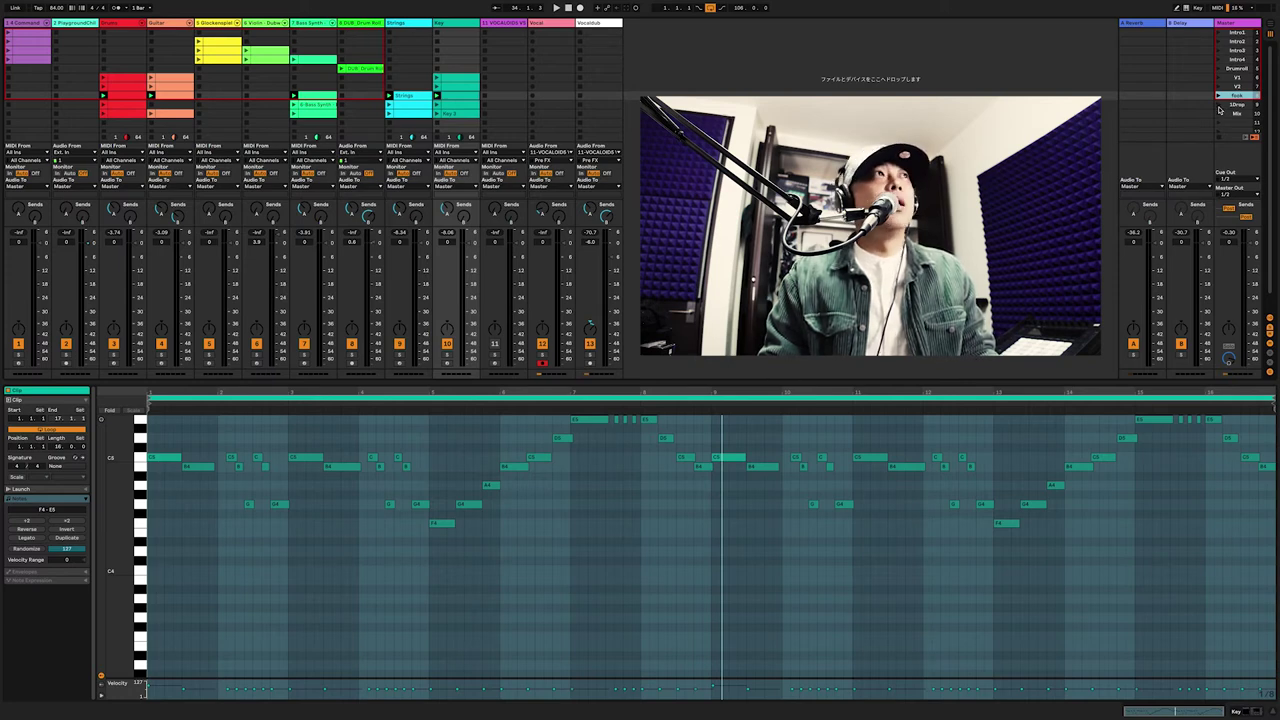
click(1219, 108)
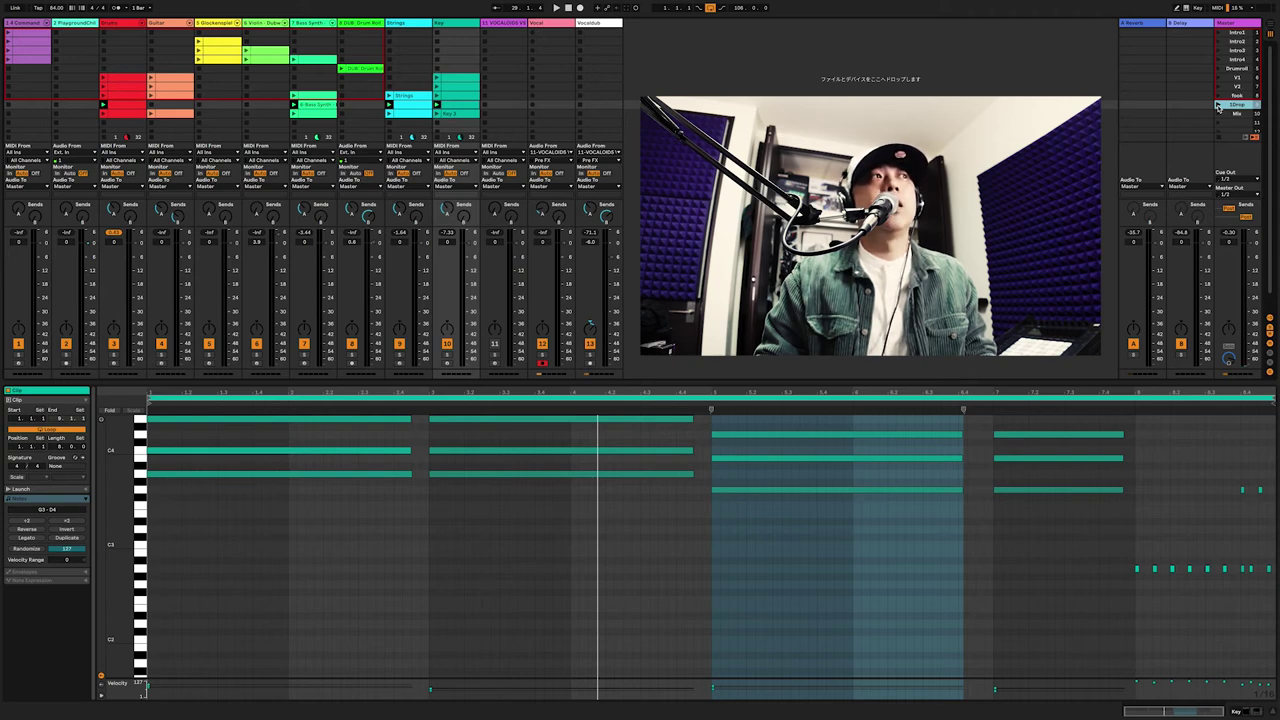
key(space)
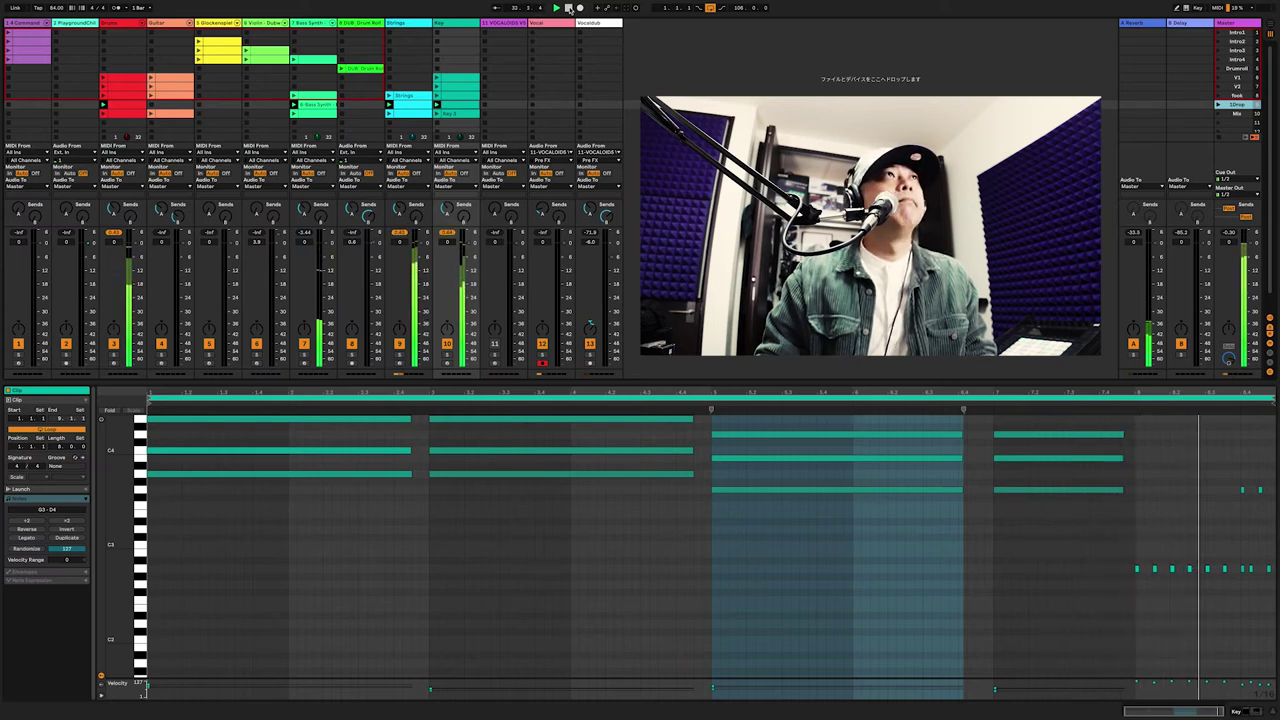
click(568, 8)
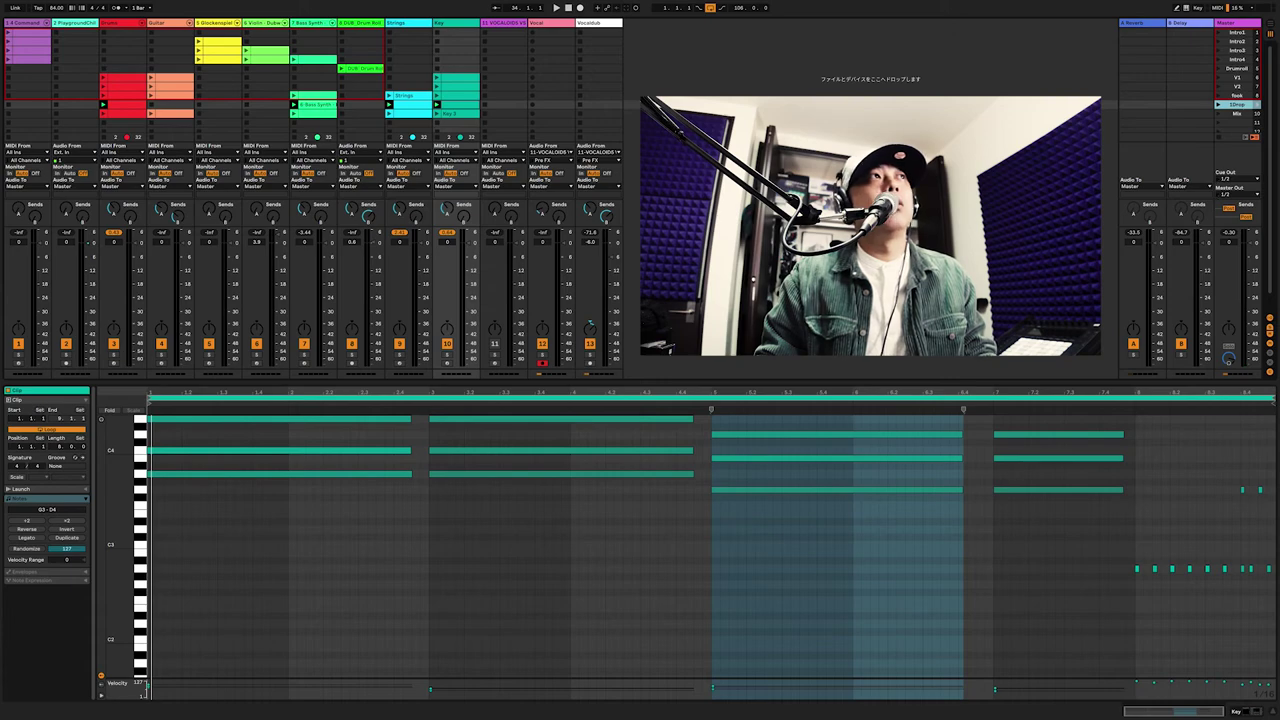
click(1218, 114)
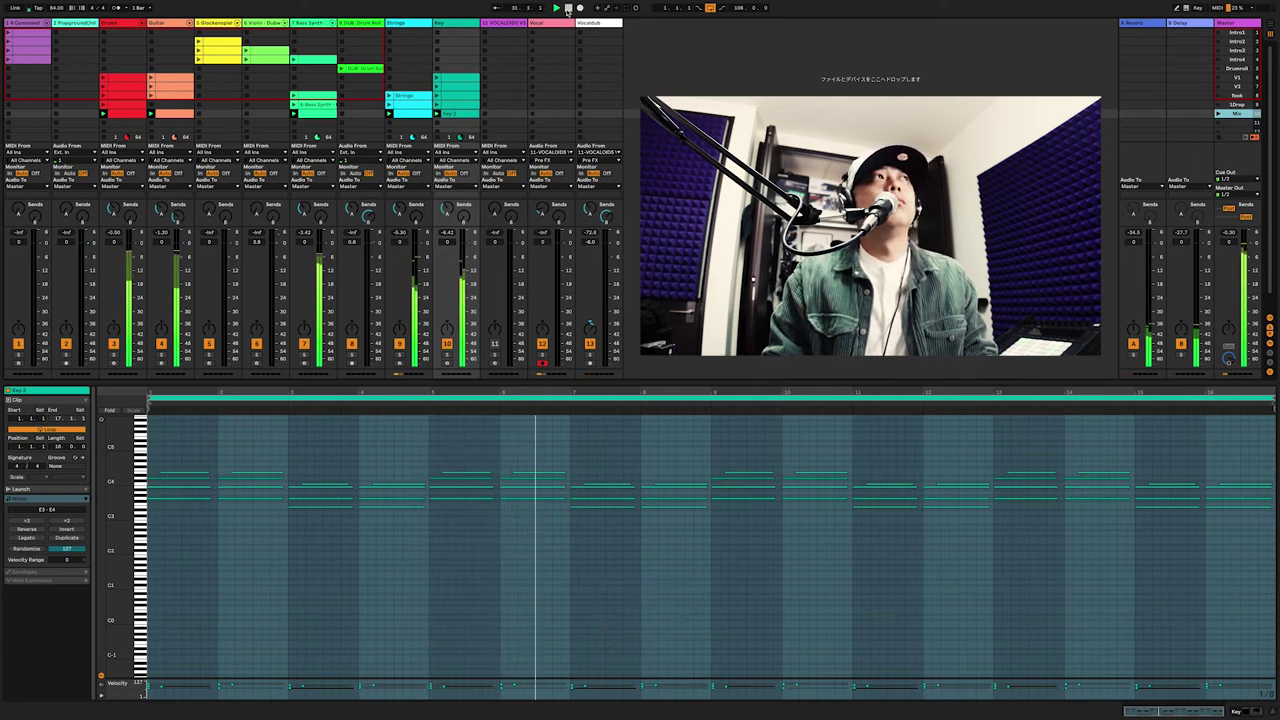
click(568, 8)
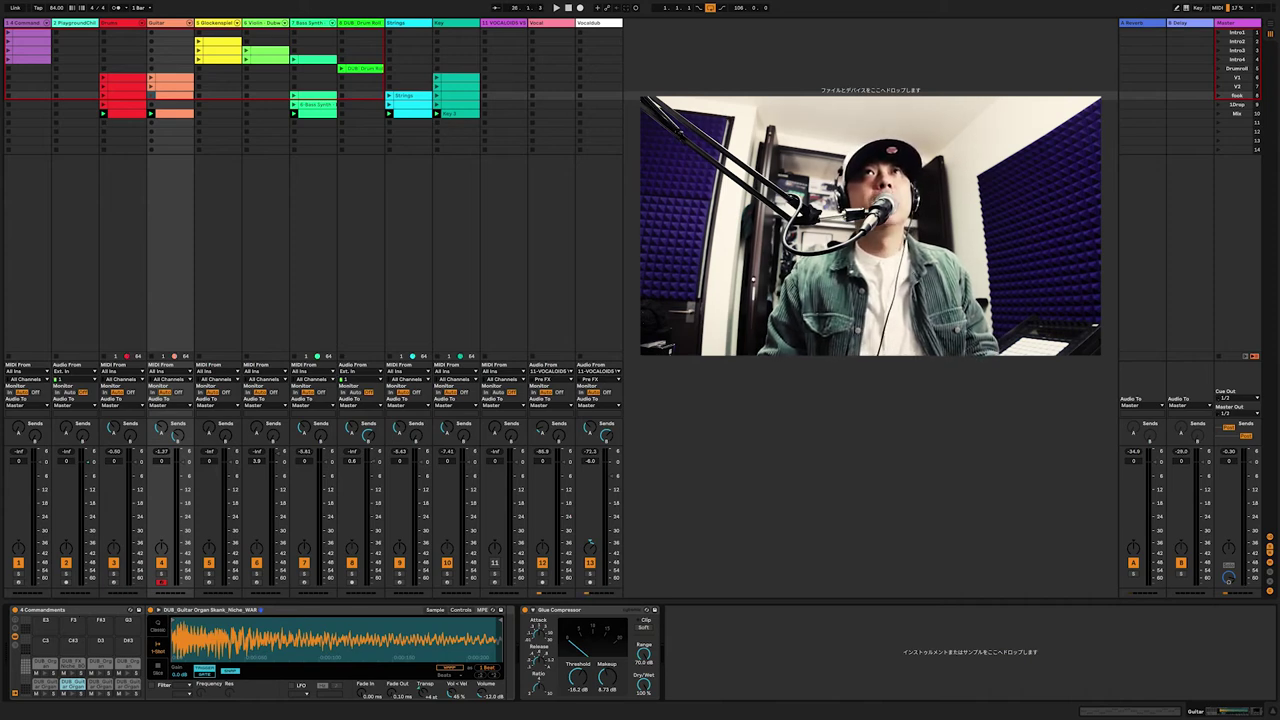
Switch to the arrangement view, restore arrangement playback and set the start position to the Vocal clip's beginning at bar 27
click(1268, 23)
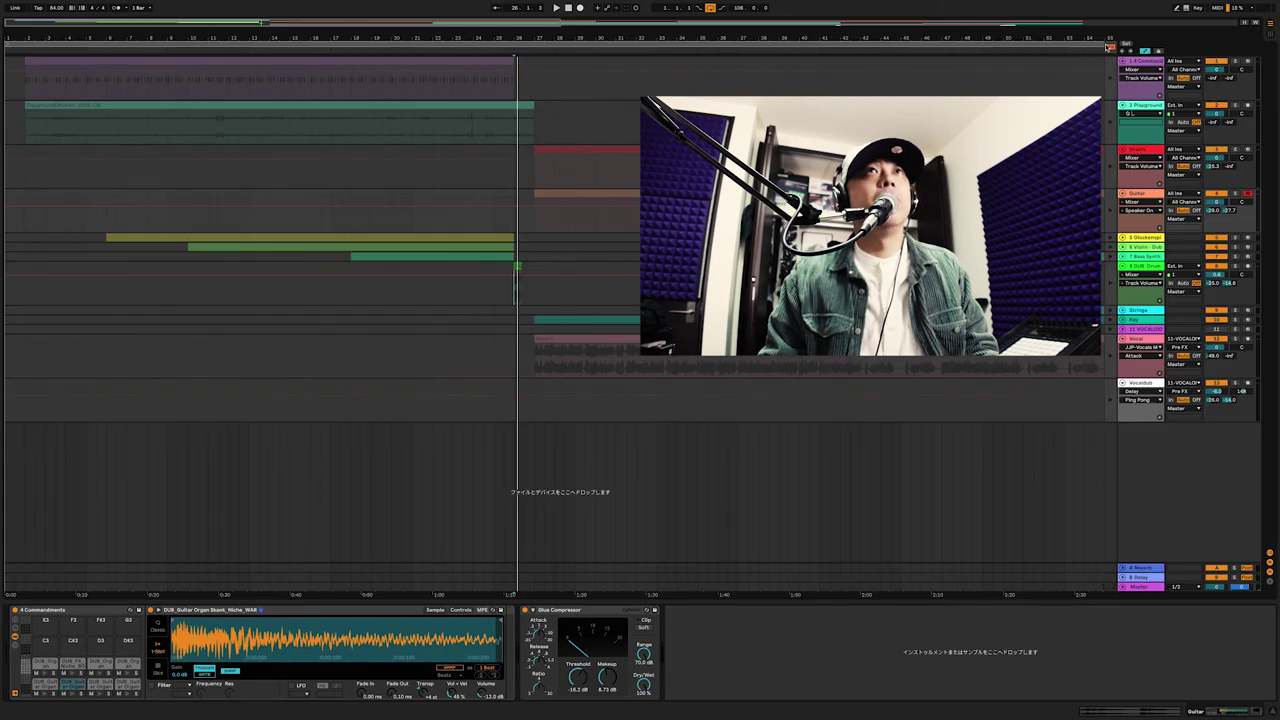
click(1110, 47)
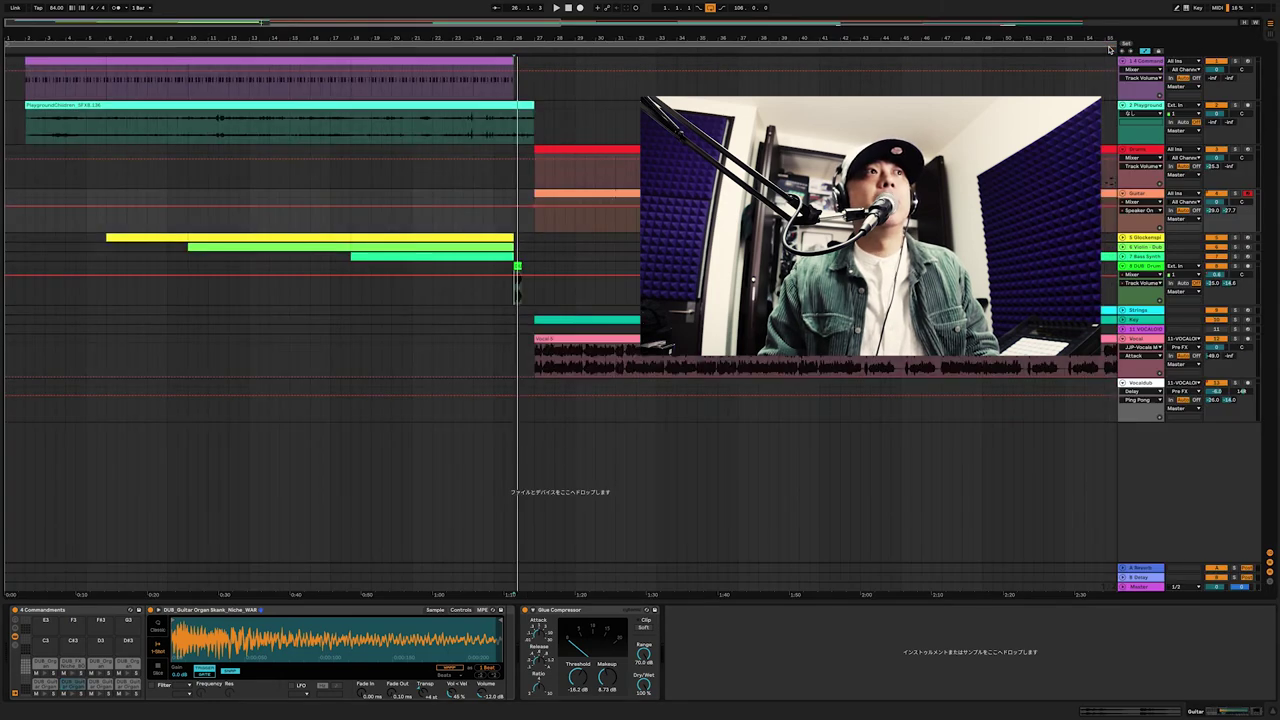
click(535, 364)
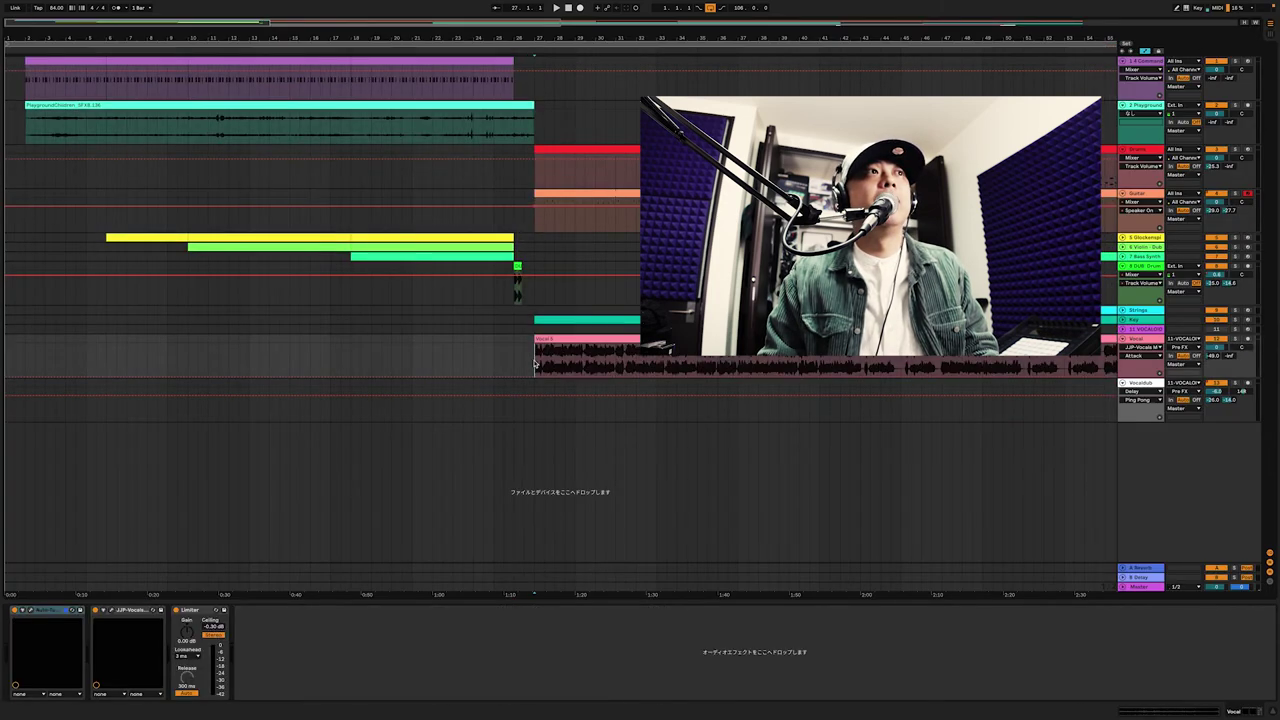
Open the VOCALOID5 Editor from the VOCALOID5 track, look over its empty track area and close it
click(1158, 330)
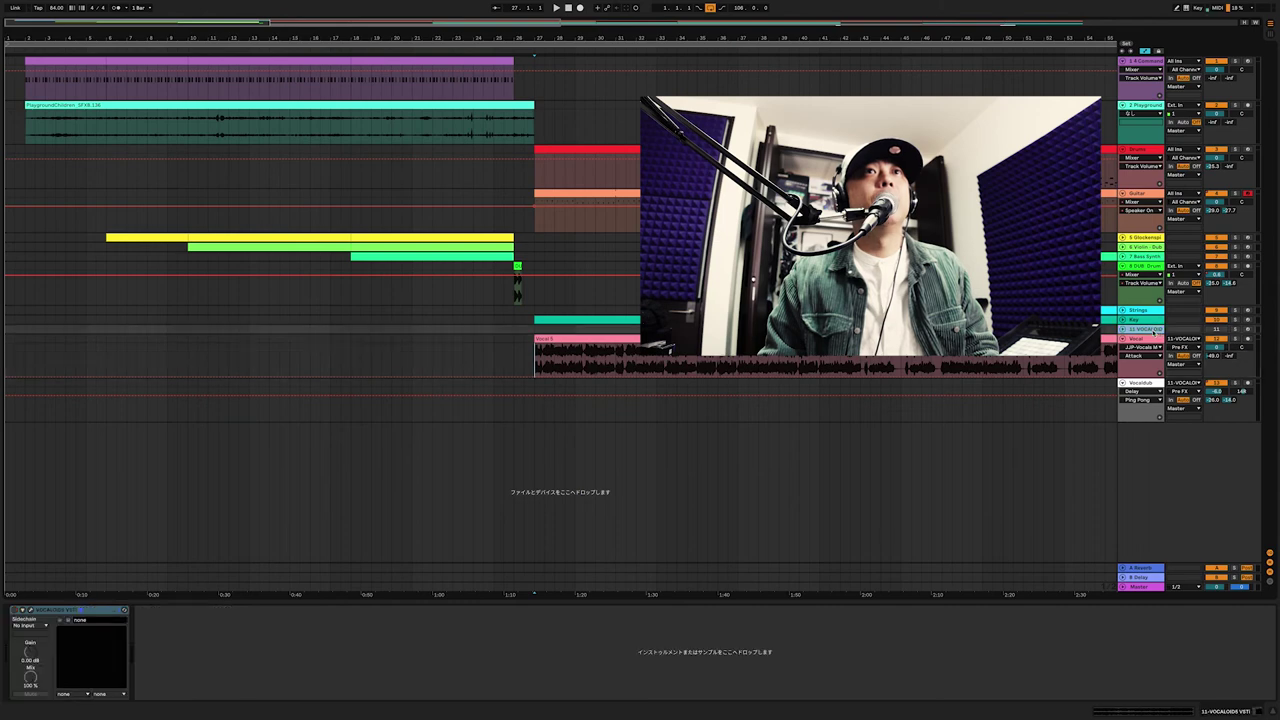
click(30, 610)
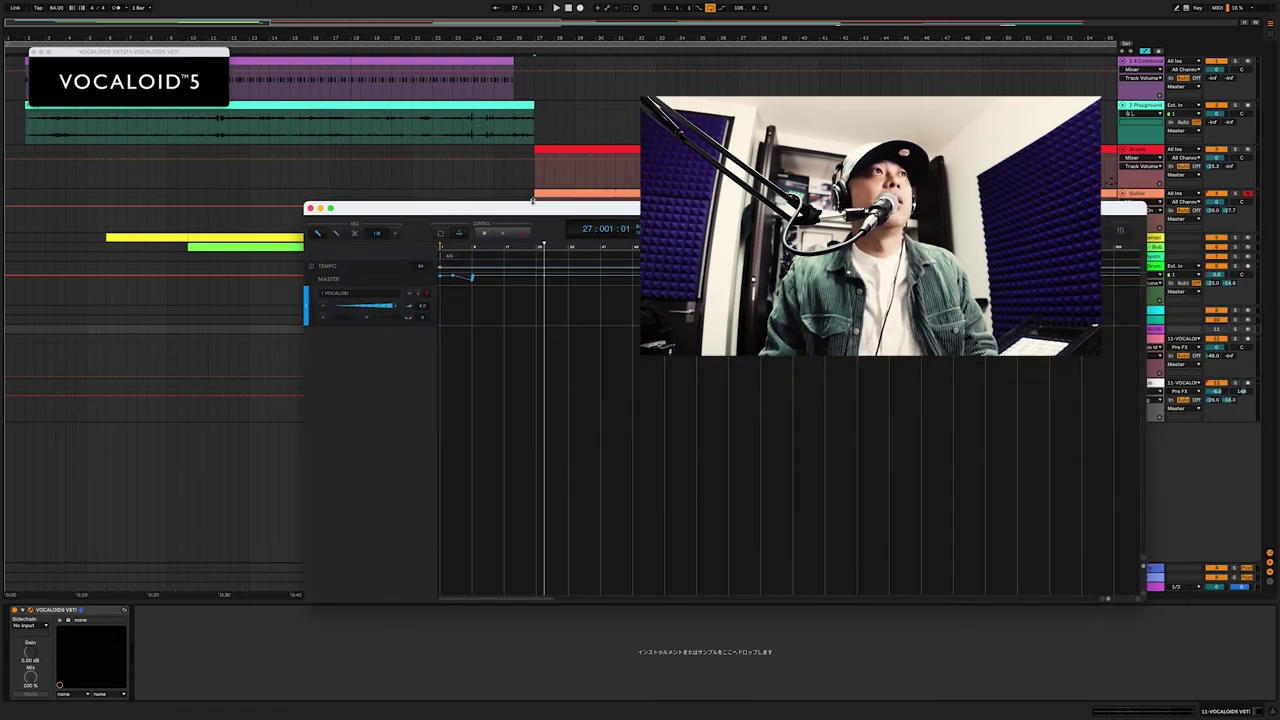
drag(530, 210, 414, 137)
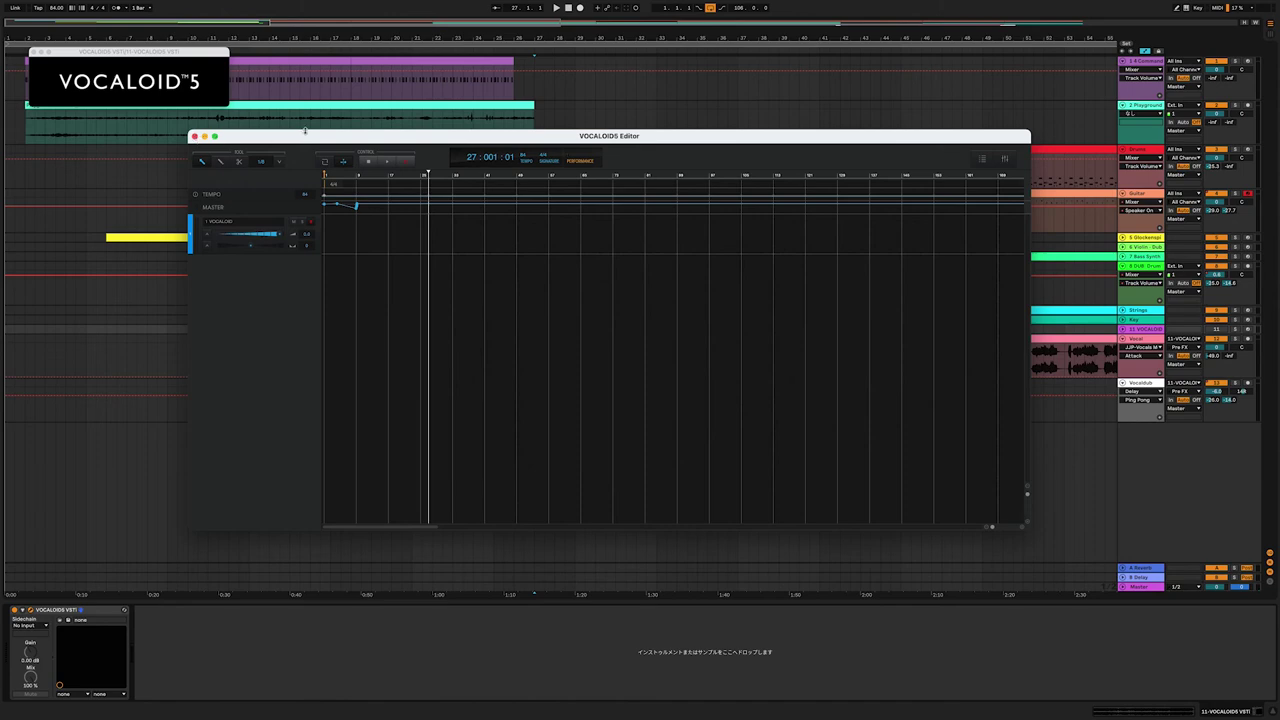
drag(308, 140, 456, 292)
click(368, 272)
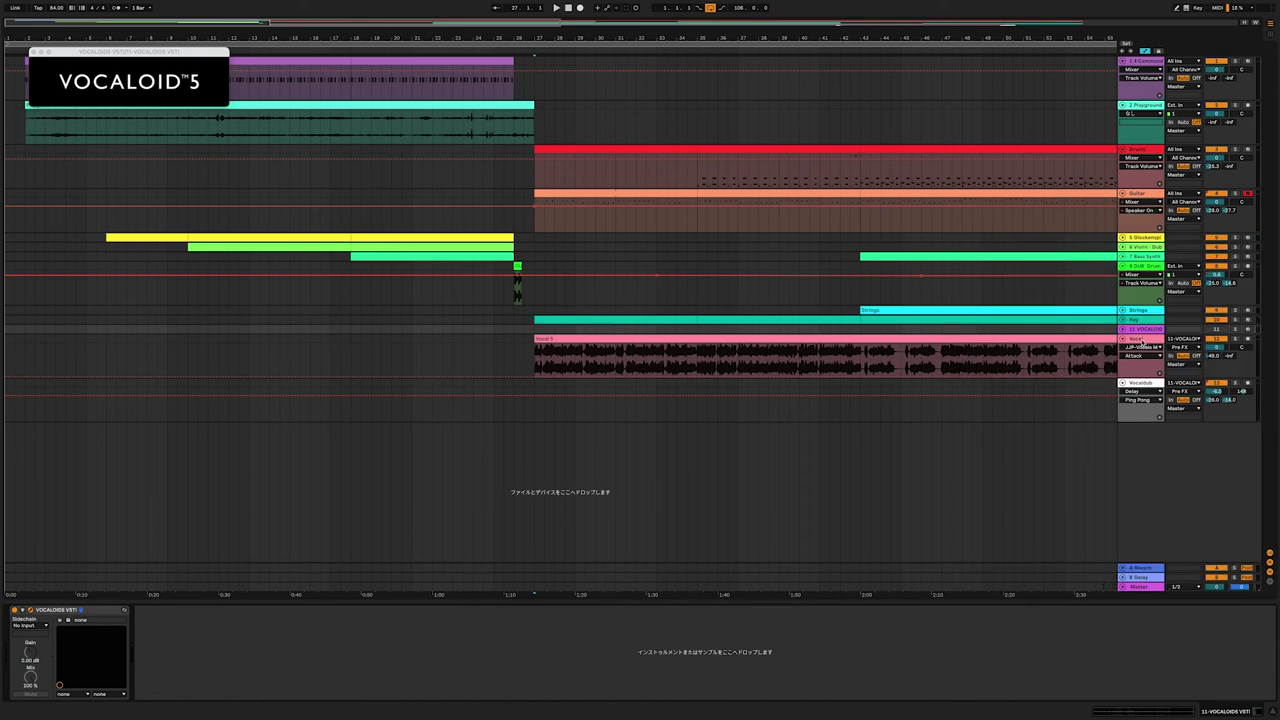
Show the Vocal track's effect chain and play the arrangement from bar 27 to hear the vocal
click(1271, 37)
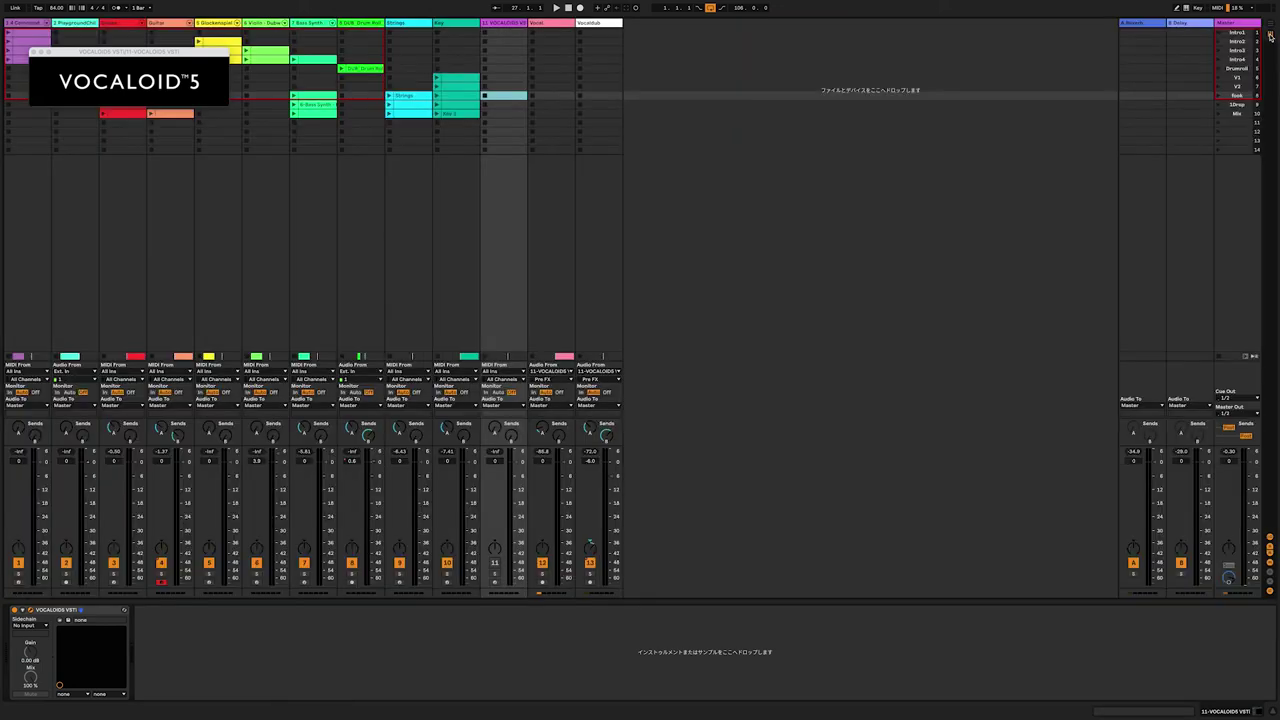
click(549, 23)
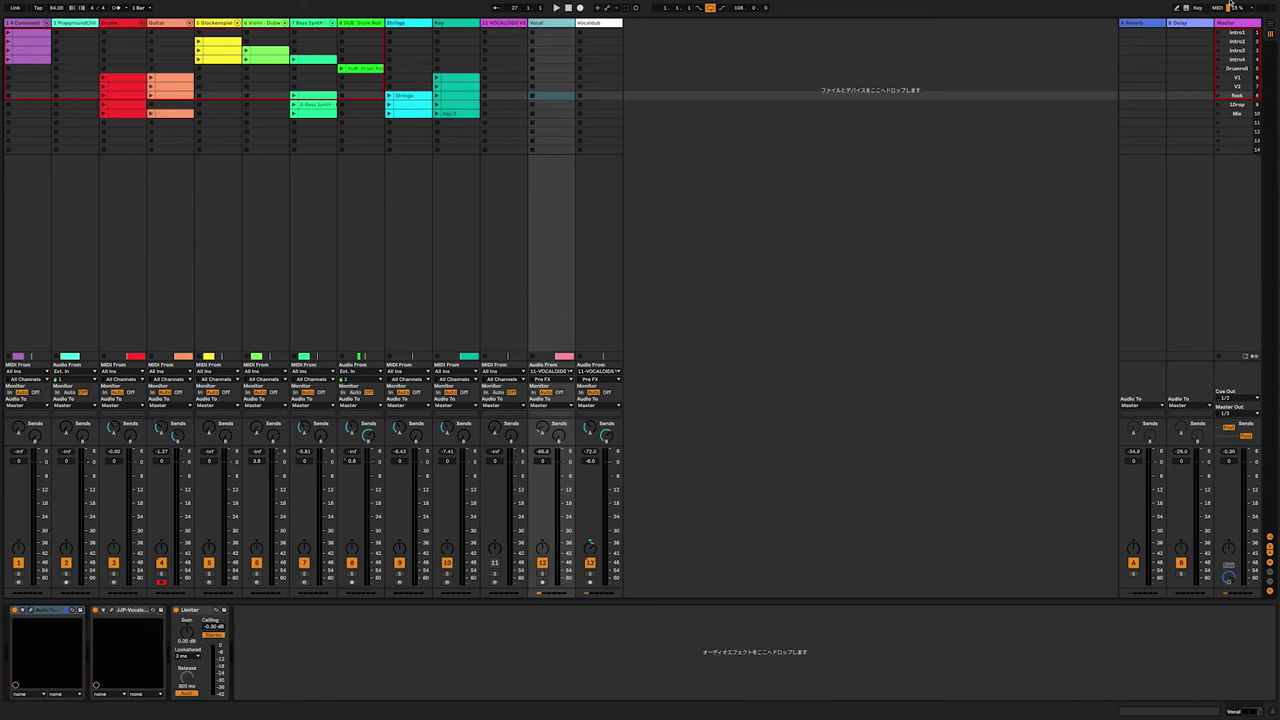
click(1271, 28)
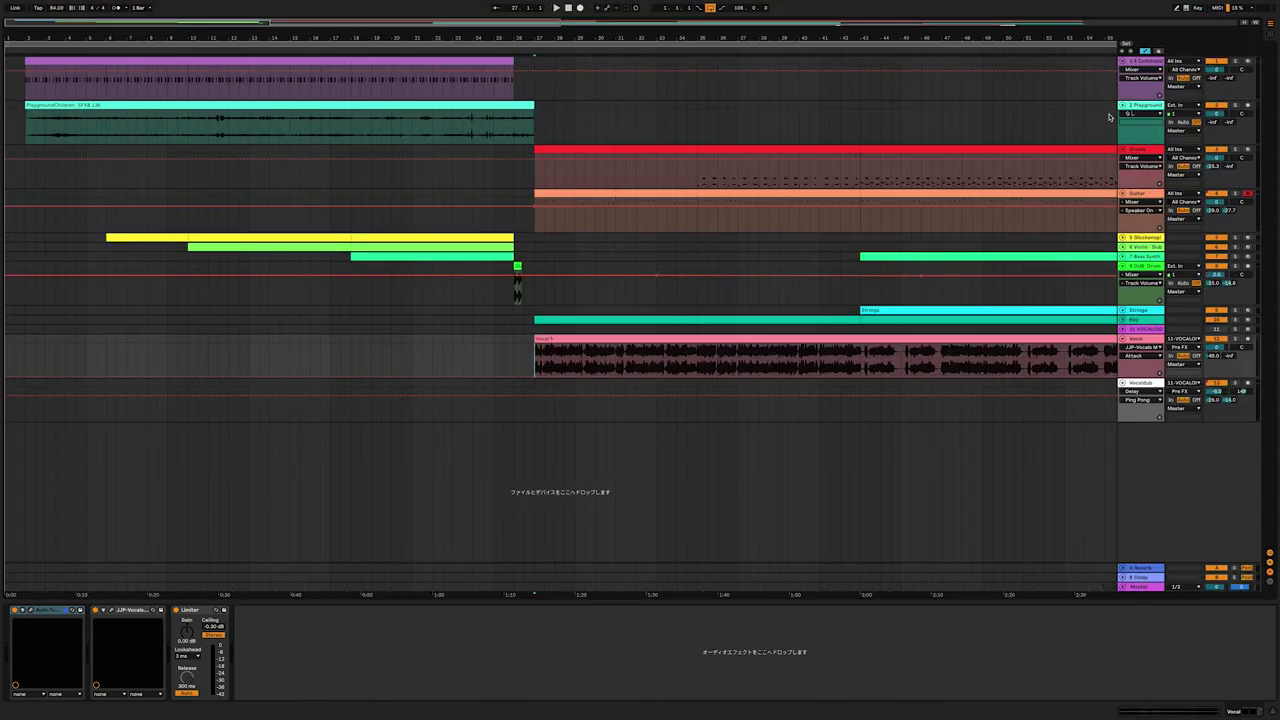
click(990, 354)
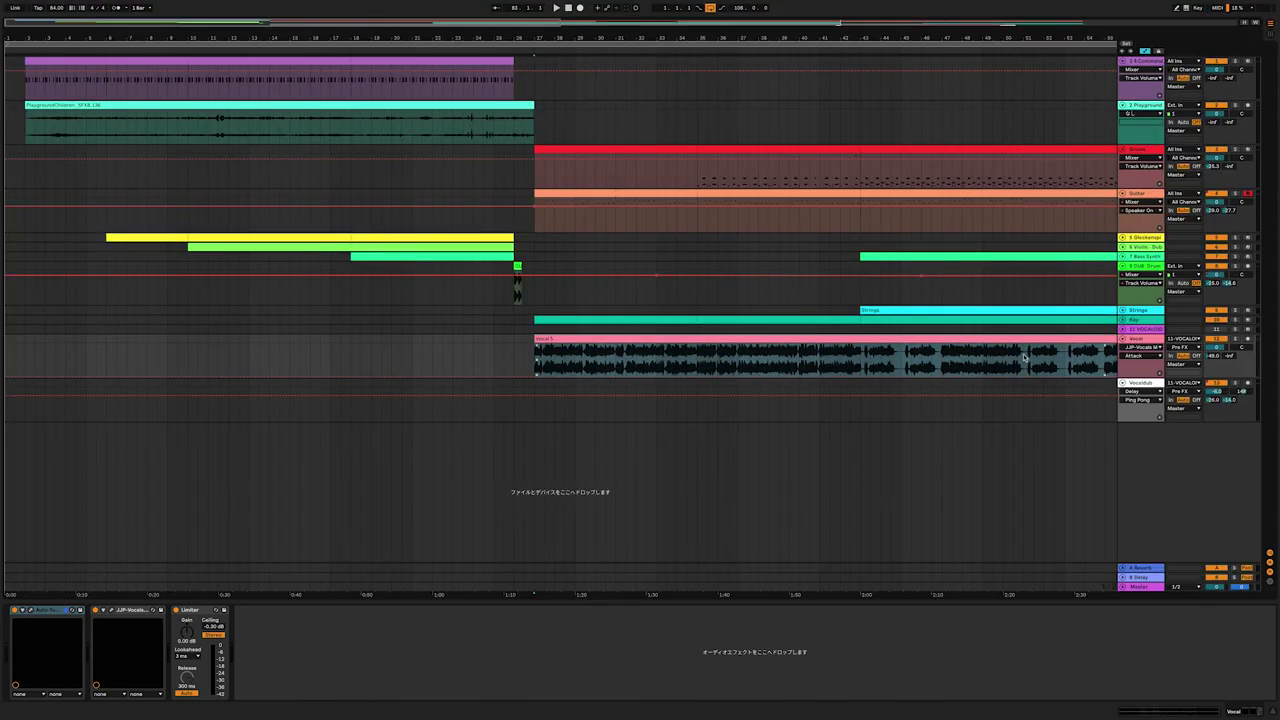
key(space)
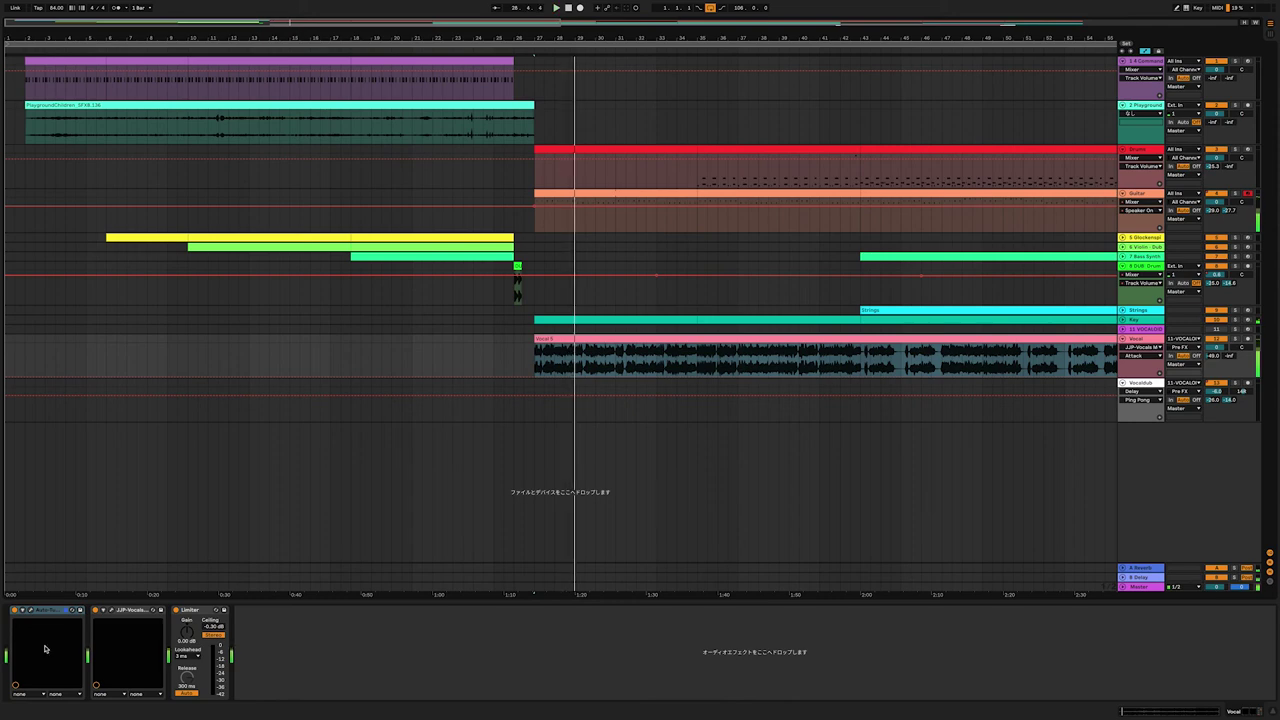
Open the Vocal track's JJP-Vocals plug-in and place its window clear of the vocal clip to show its settings
click(111, 611)
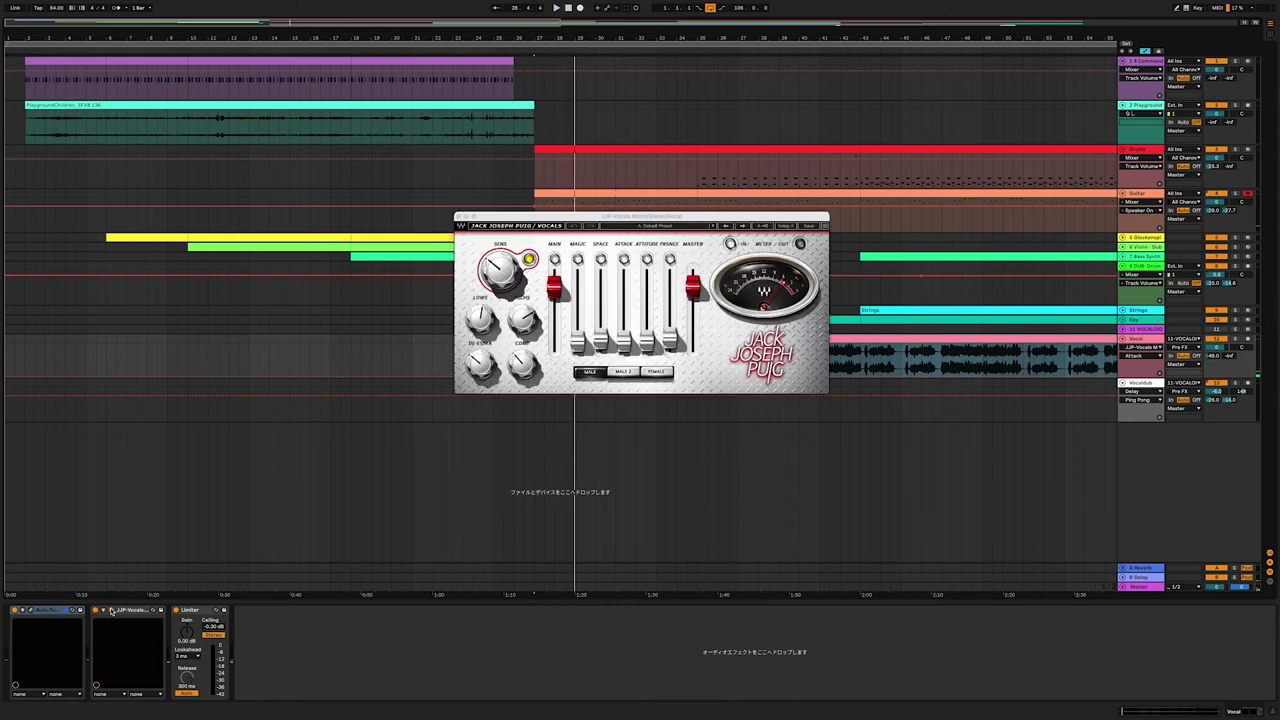
drag(500, 215, 245, 146)
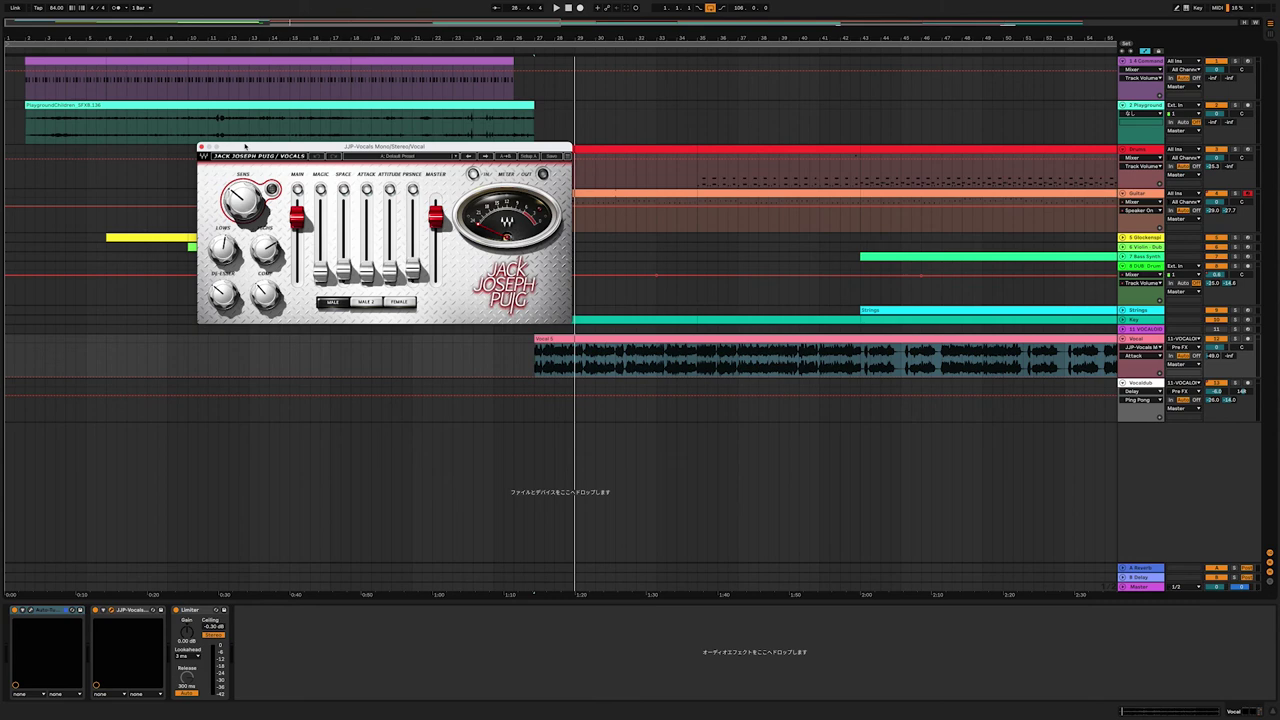
click(245, 146)
drag(245, 146, 203, 139)
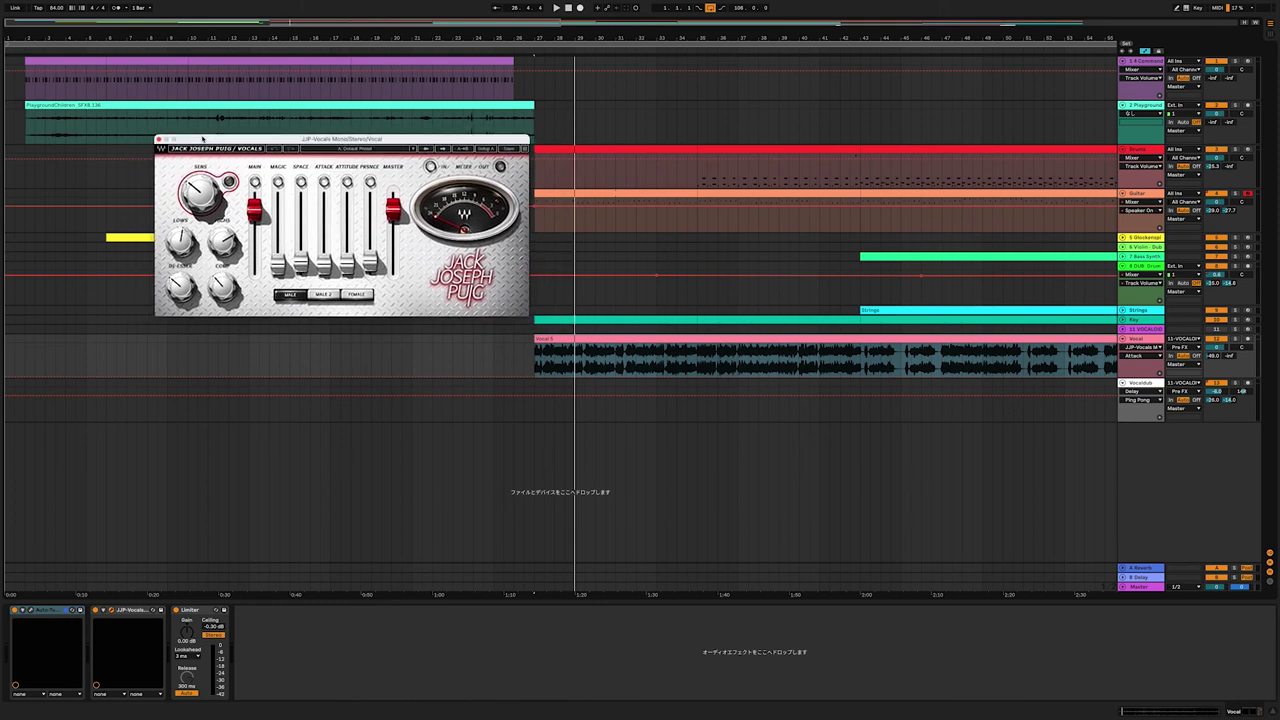
drag(203, 143, 152, 142)
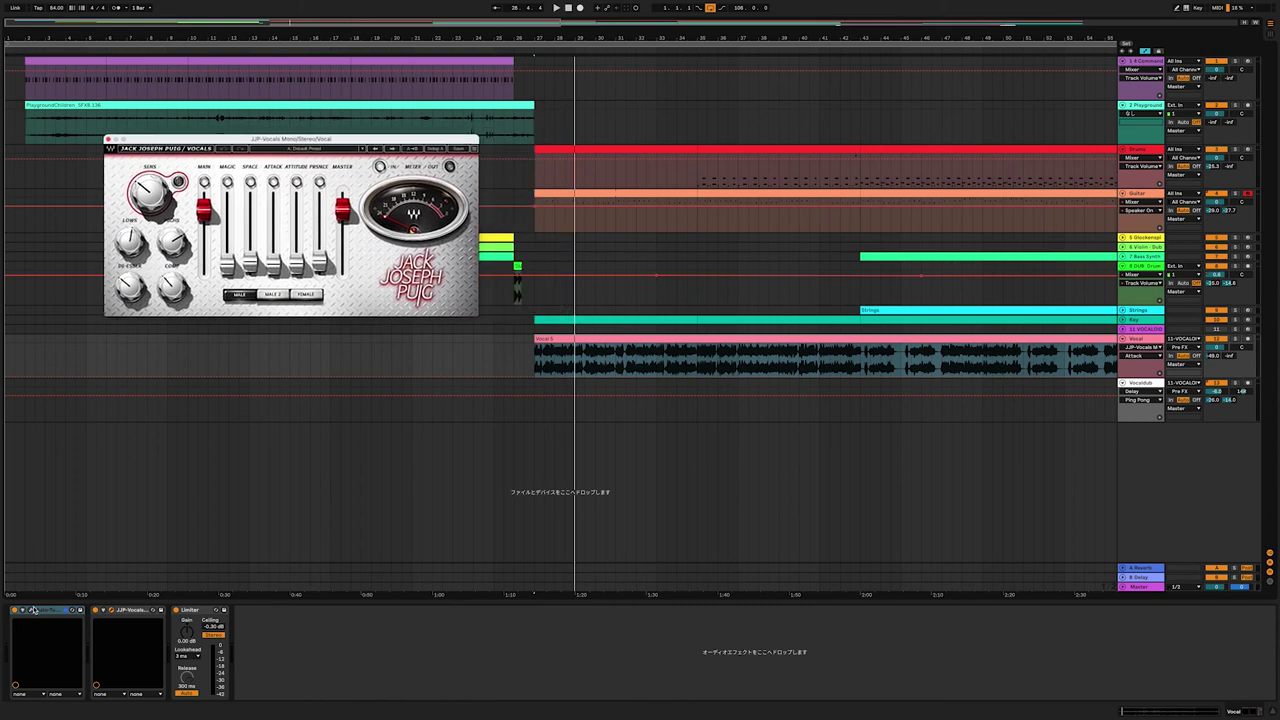
Open the Vocal track's Auto-Tune Artist plug-in beside JJP-Vocals, look over its settings and close it
click(33, 609)
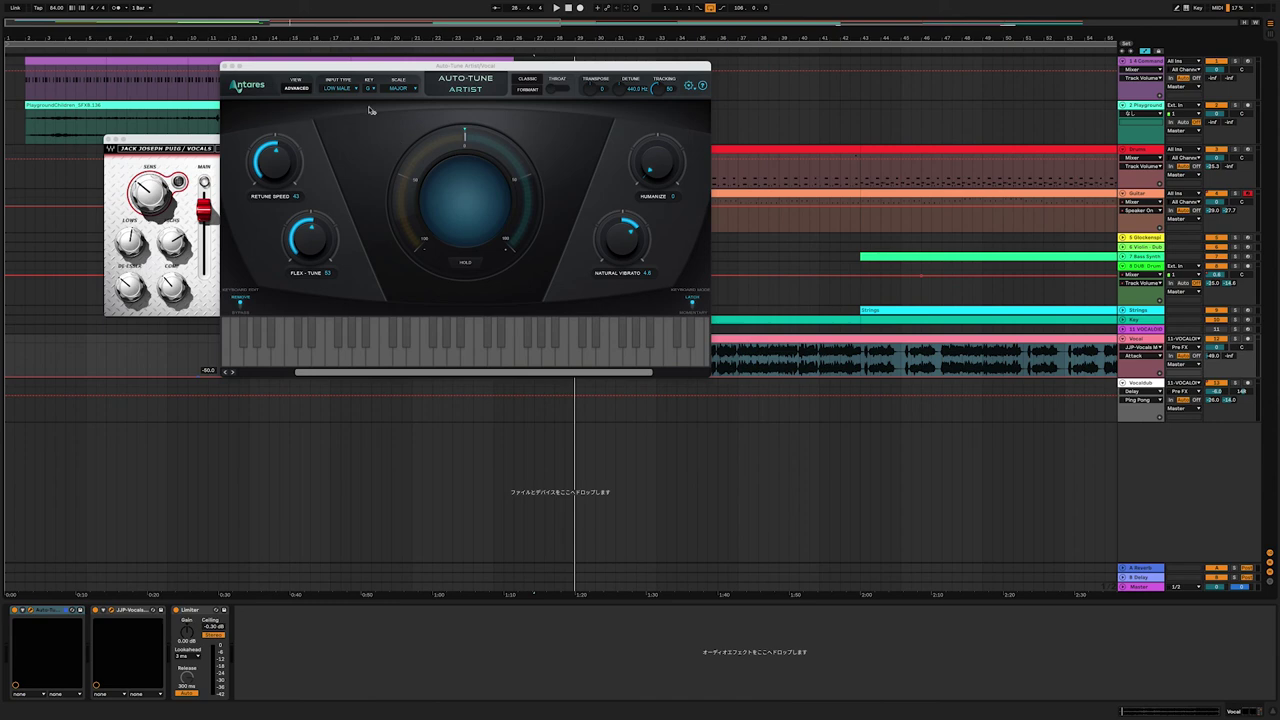
drag(358, 67, 242, 271)
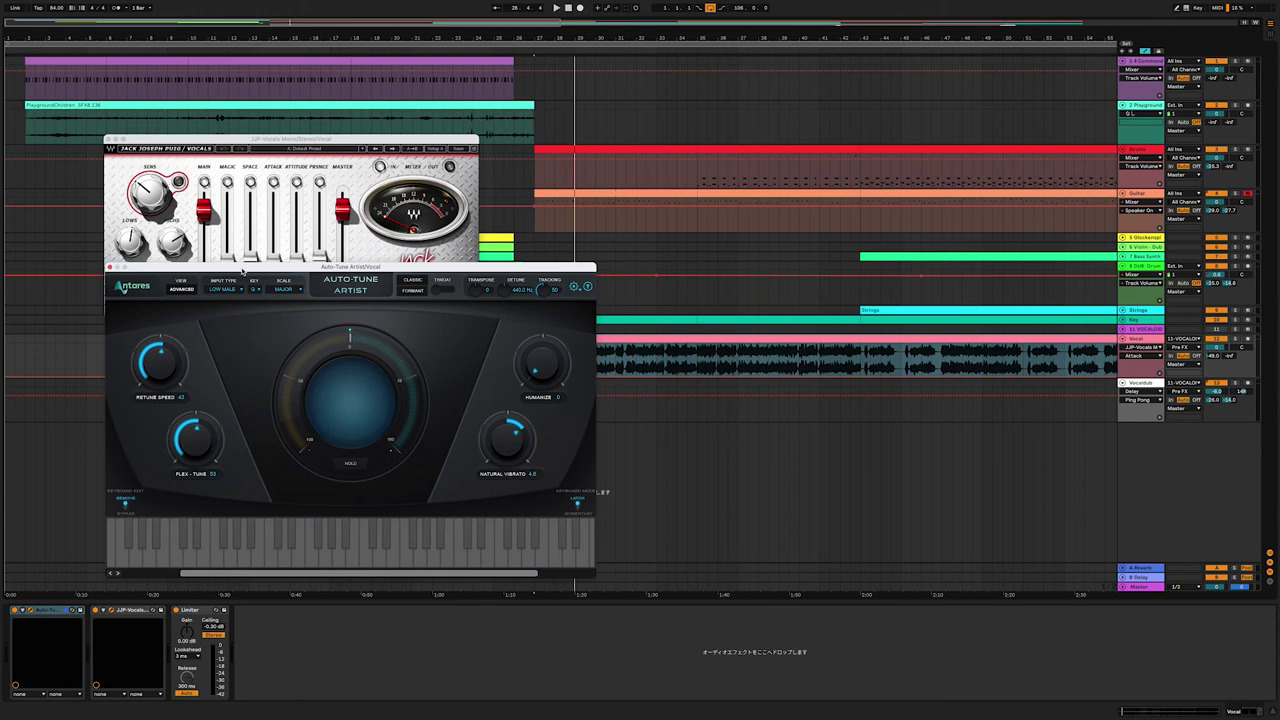
drag(242, 271, 622, 82)
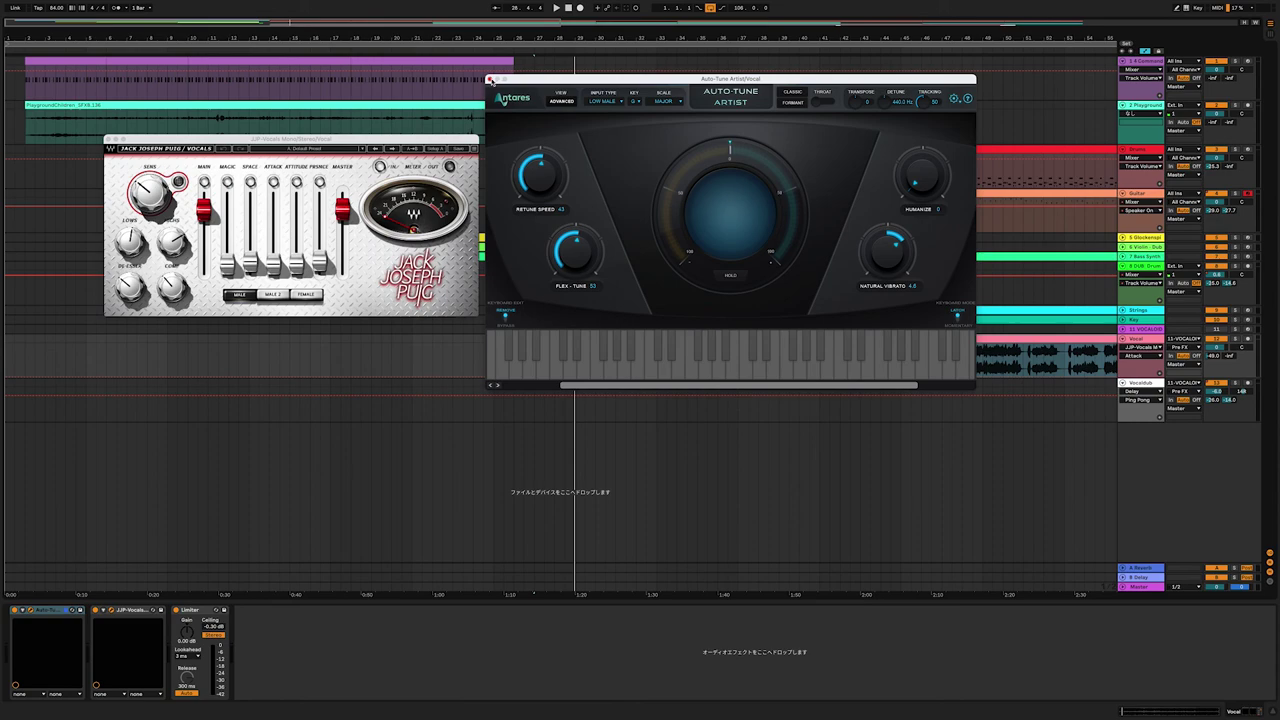
click(490, 80)
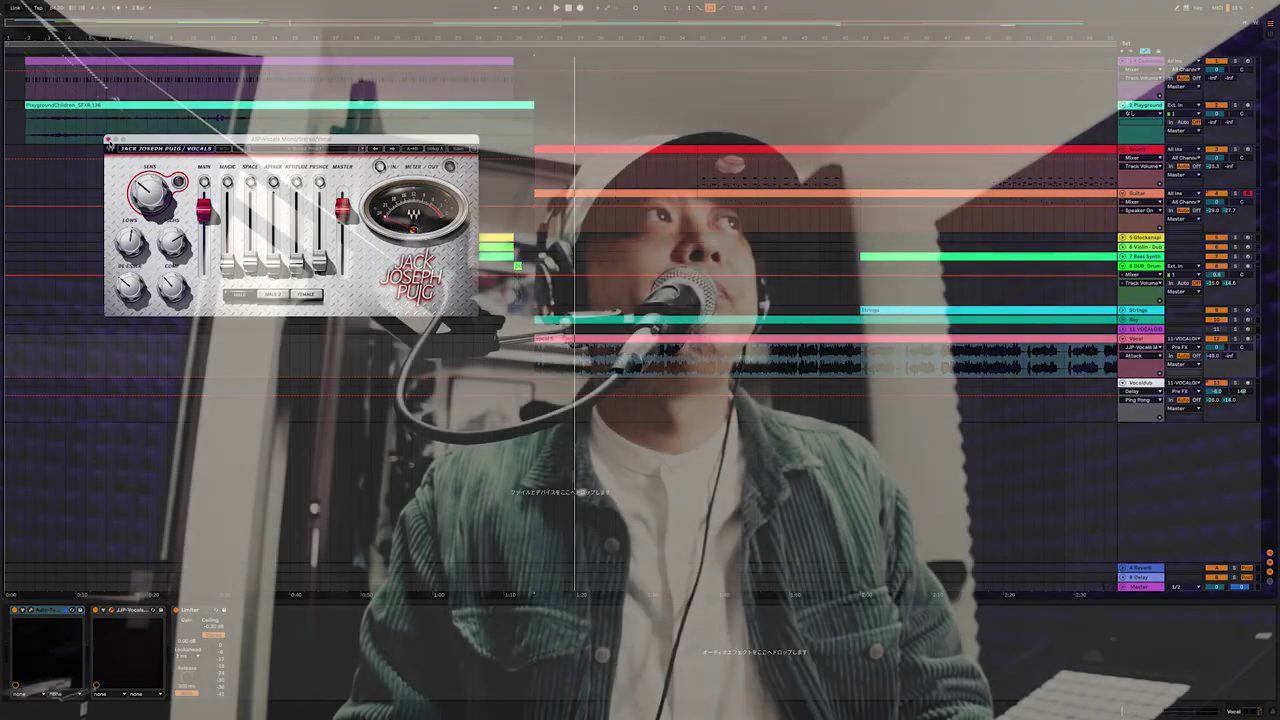